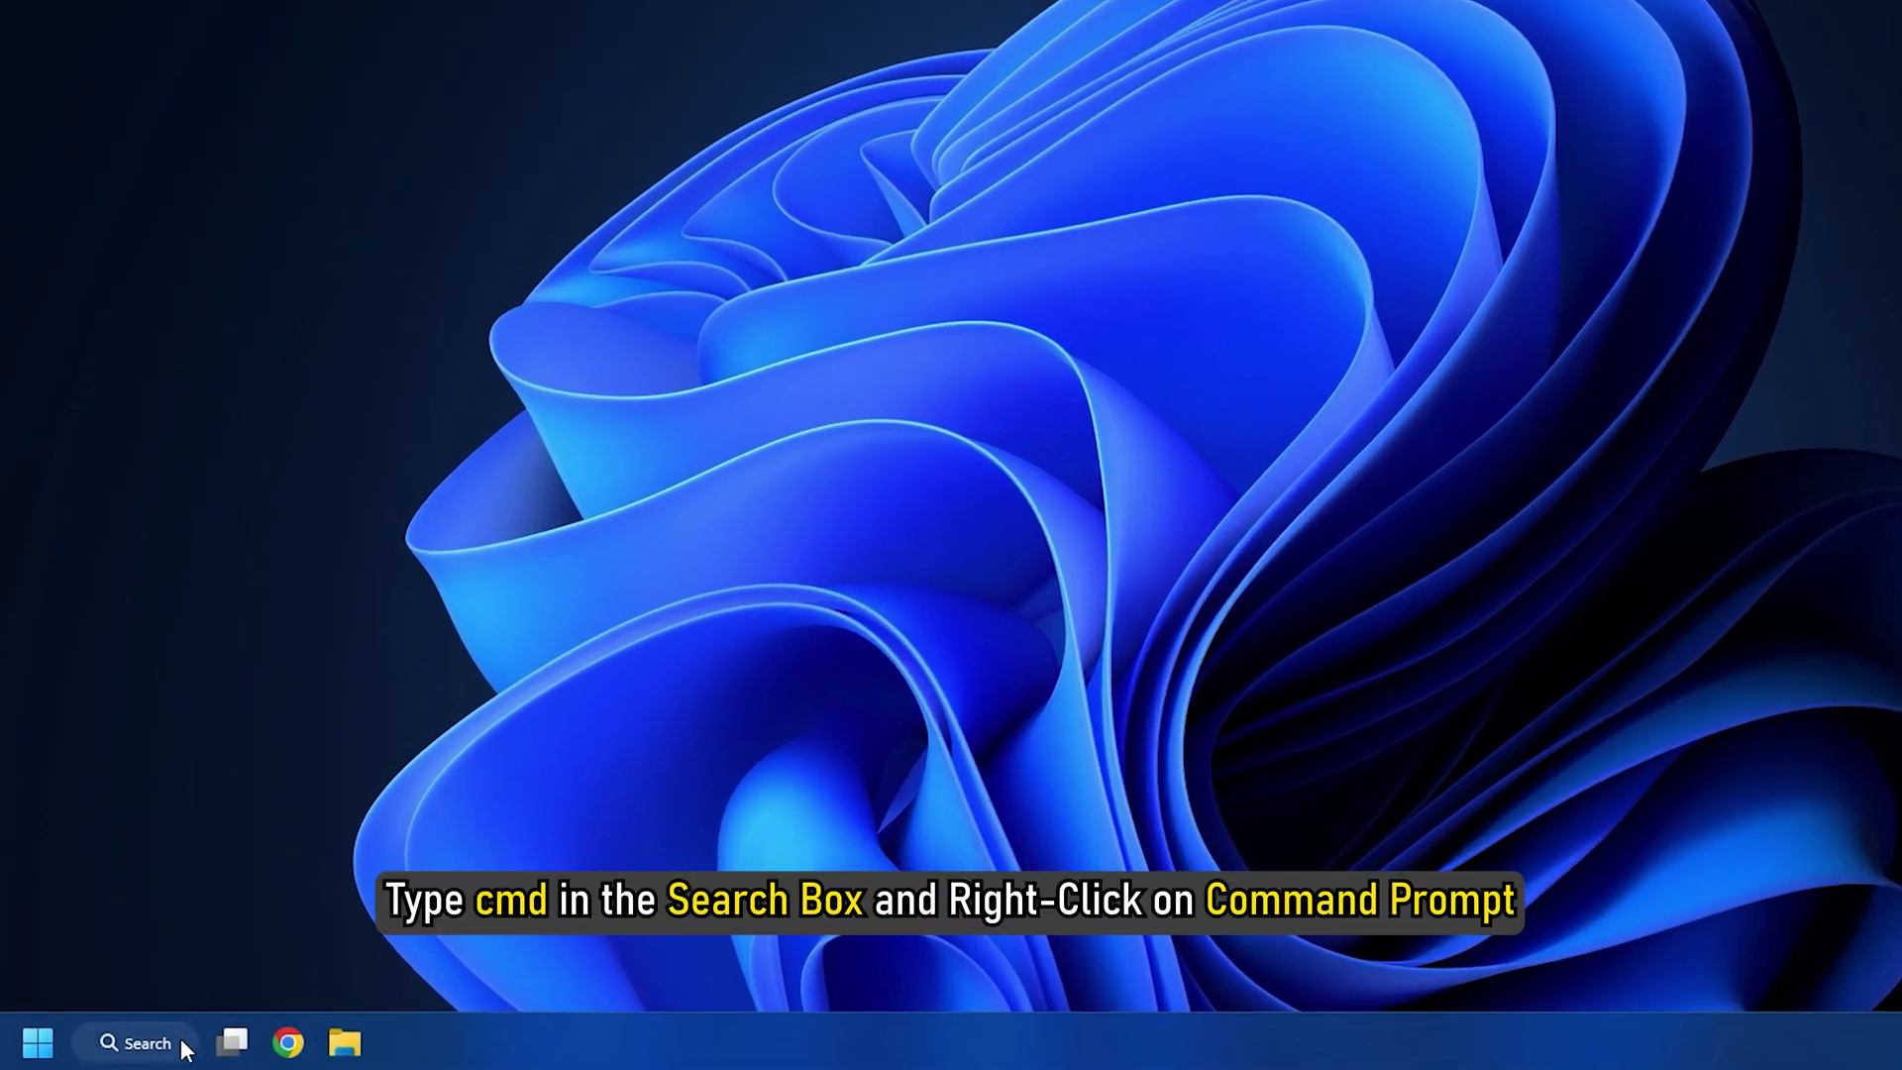
- Start an elevated Command Prompt and run dism /online /get-packages | clip
{"action": "left_click", "coordinate": [180, 1041]}
{"action": "type", "text": "cmd"}
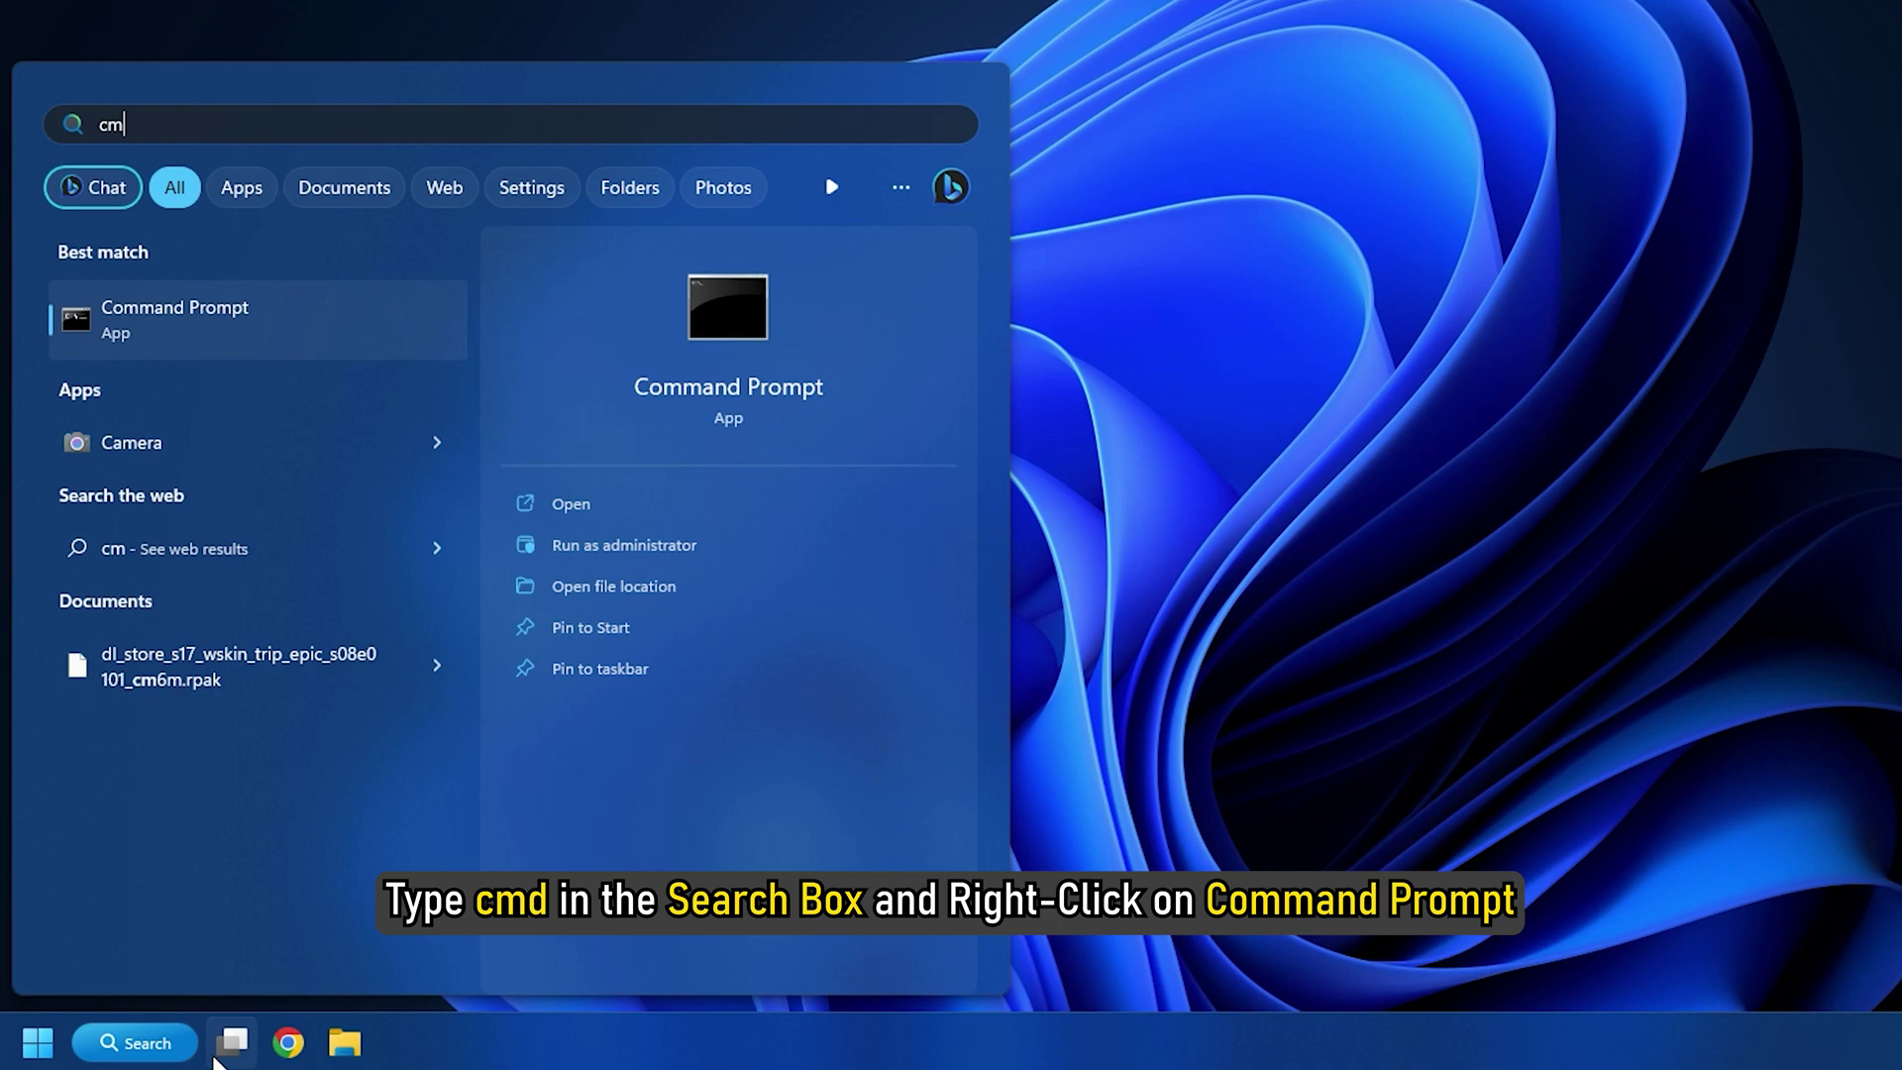
{"action": "right_click", "coordinate": [267, 340]}
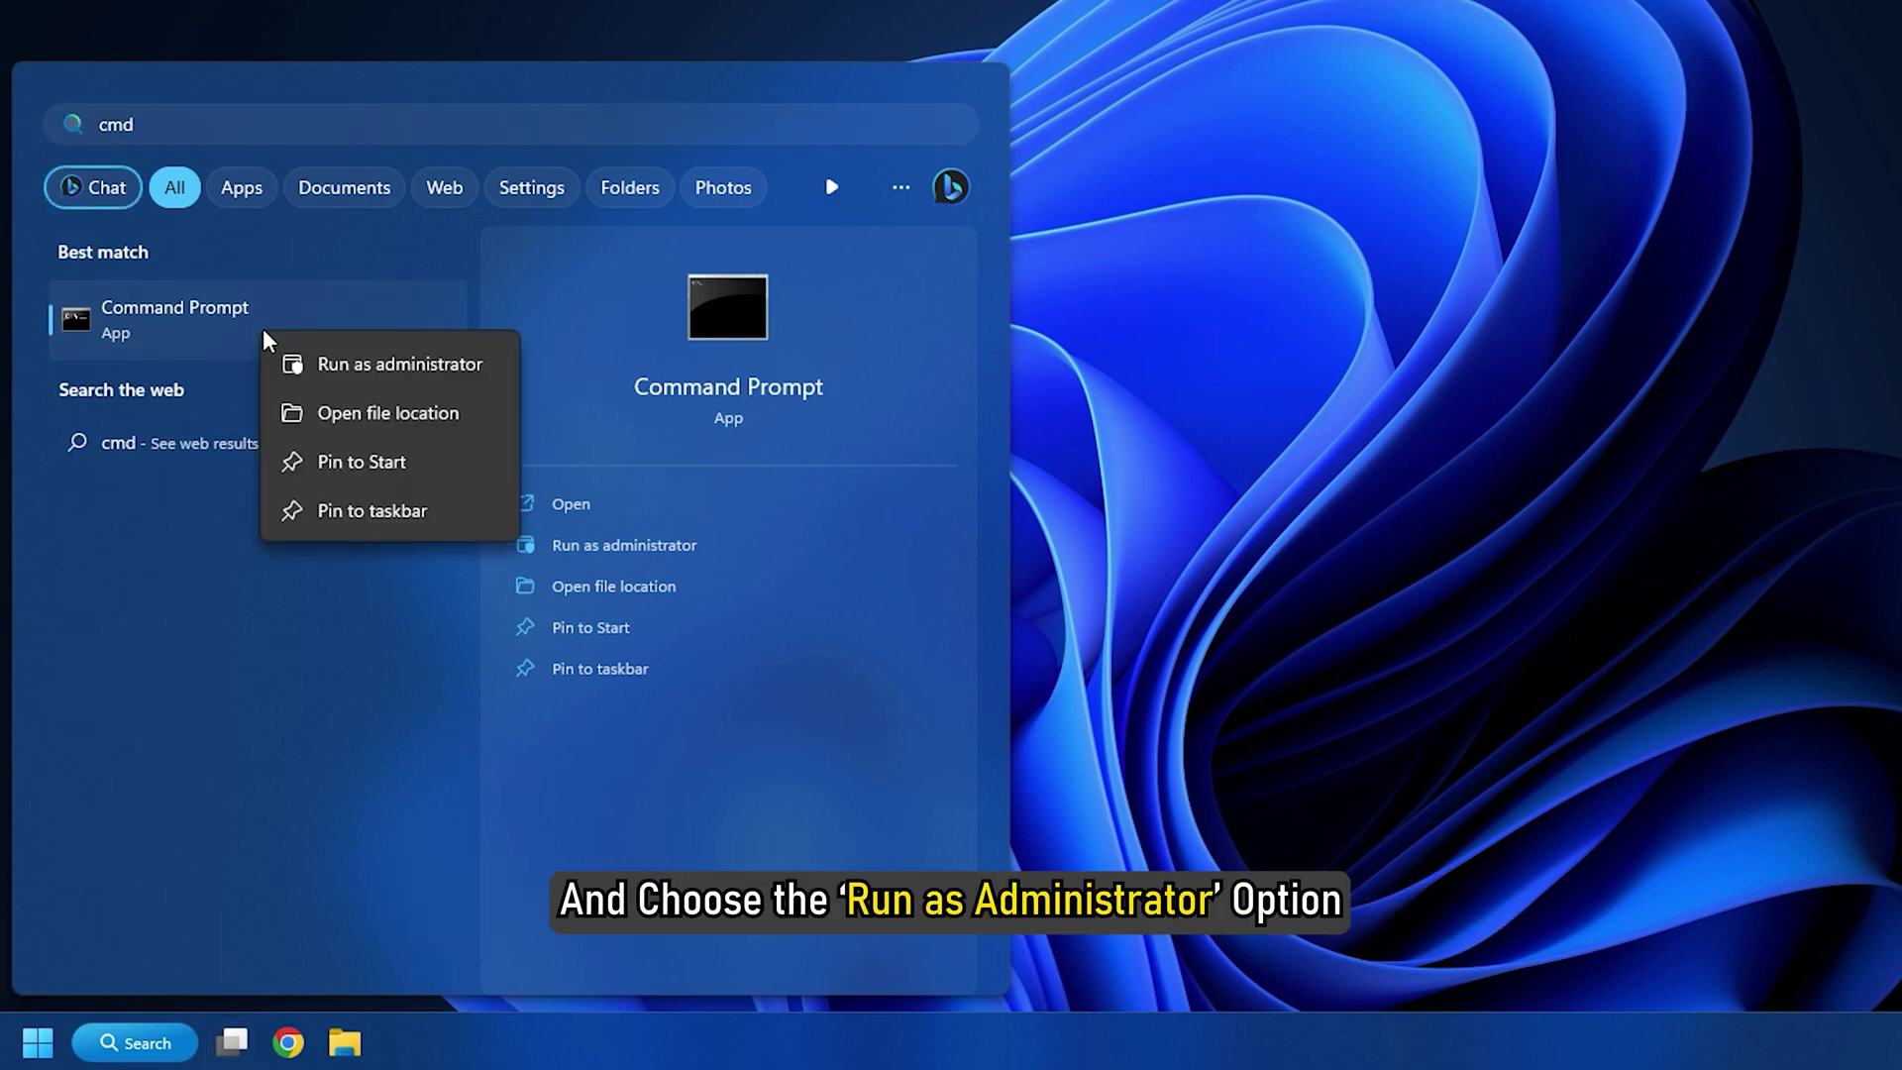
{"action": "left_click", "coordinate": [358, 365]}
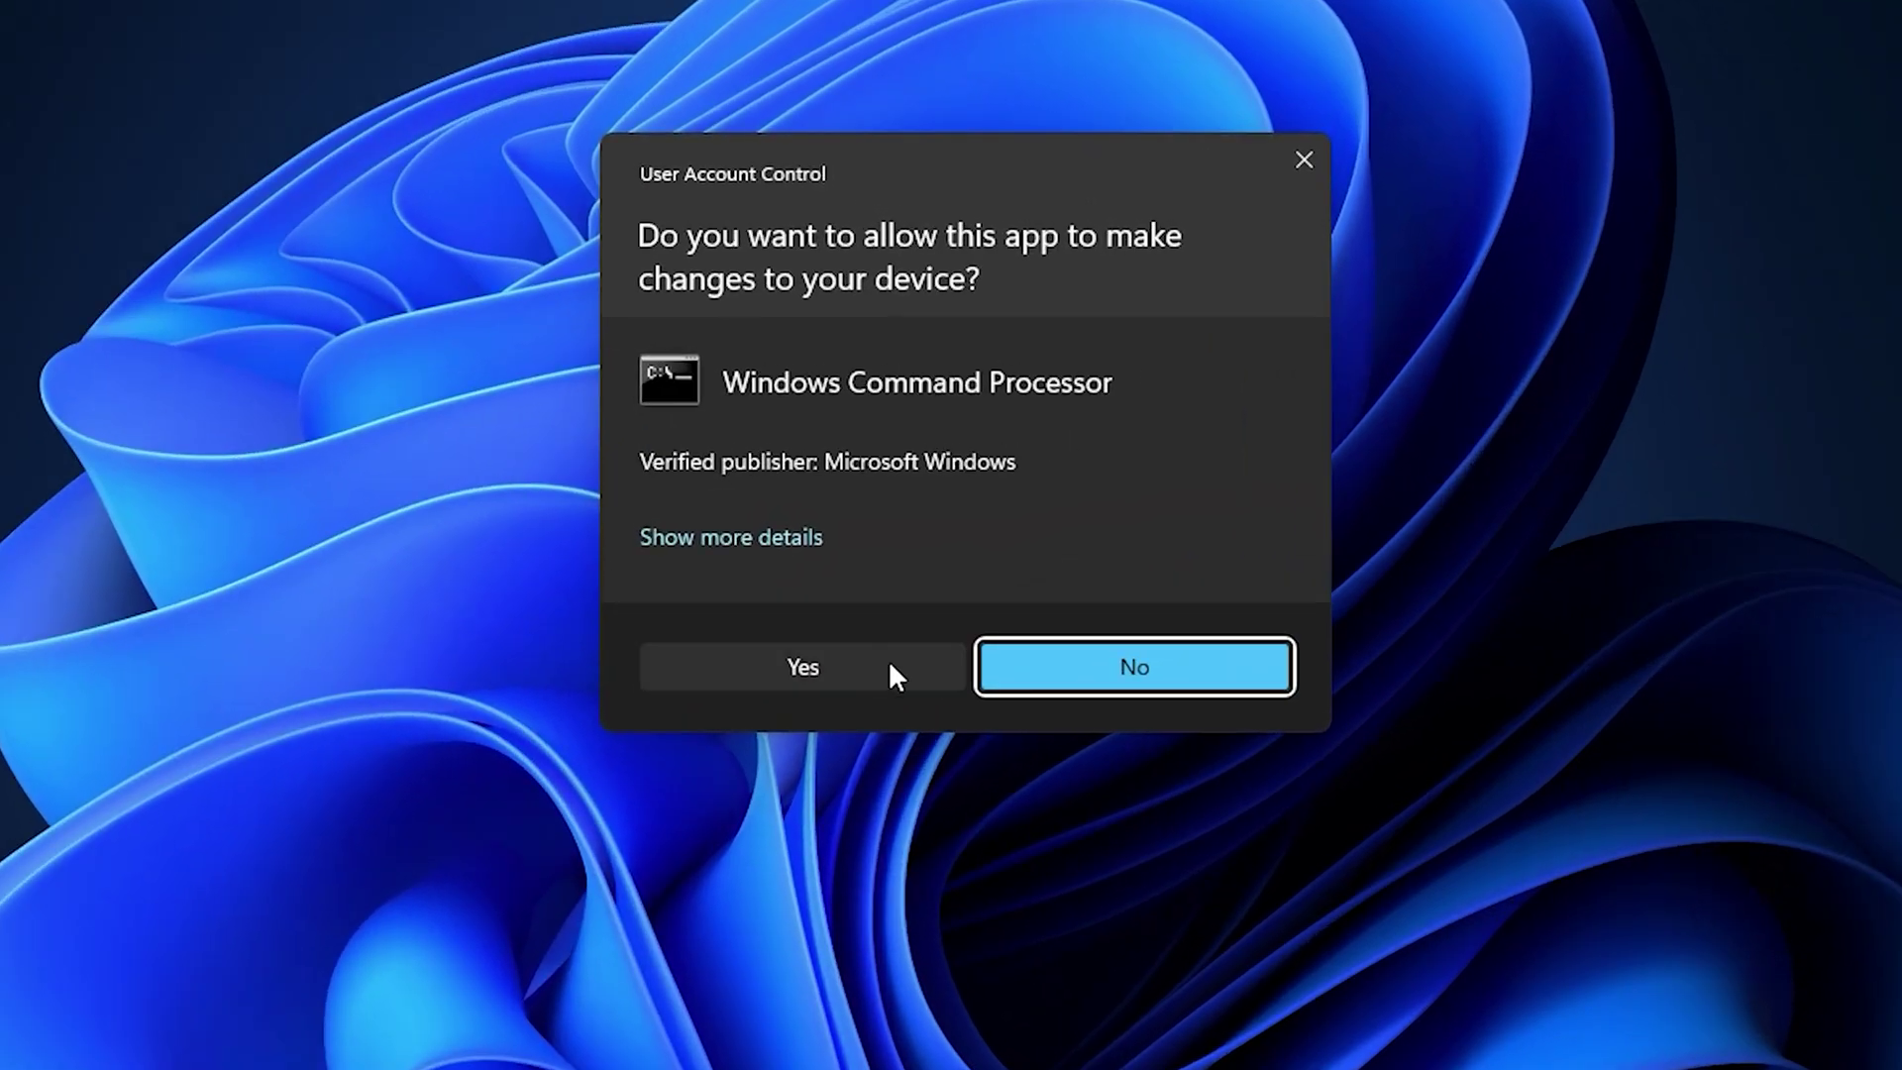
{"action": "left_click", "coordinate": [890, 665]}
{"action": "type", "text": "dism /online /get-packages | clip"}
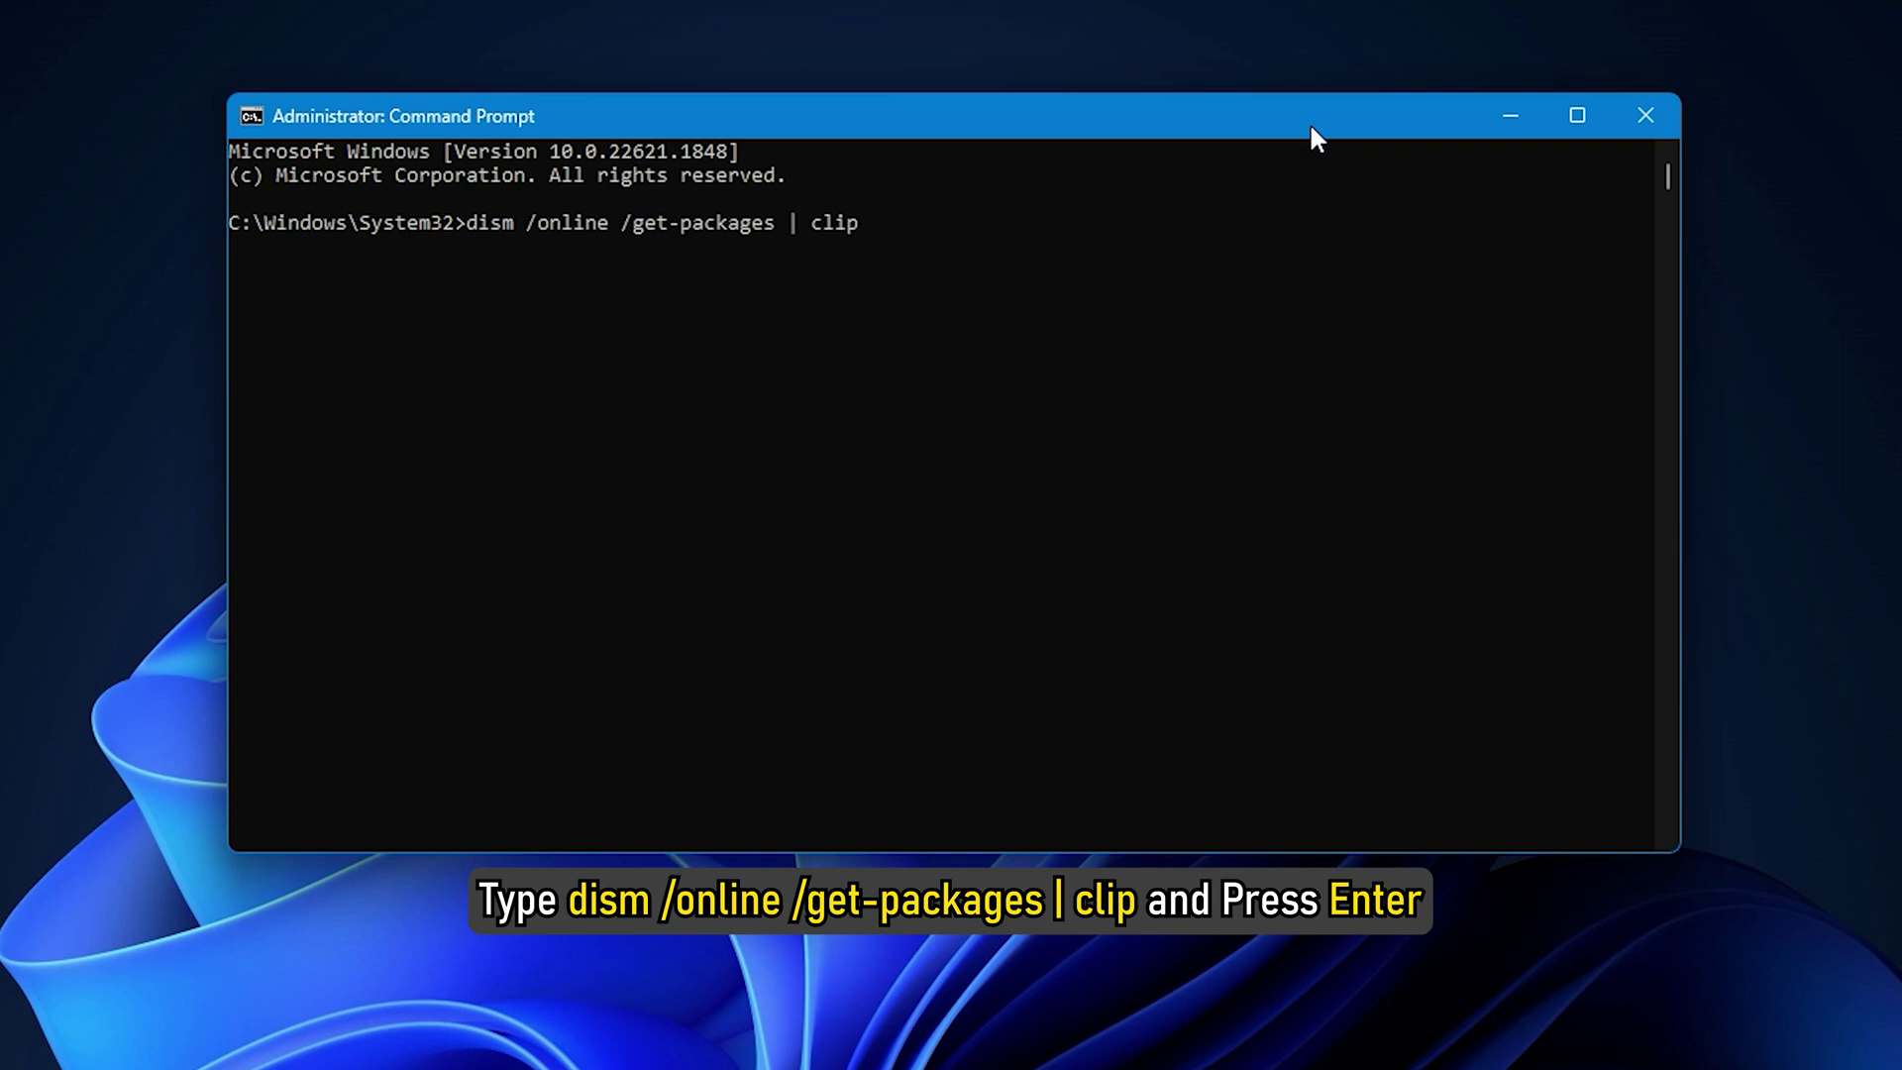
{"action": "key", "text": "Return"}
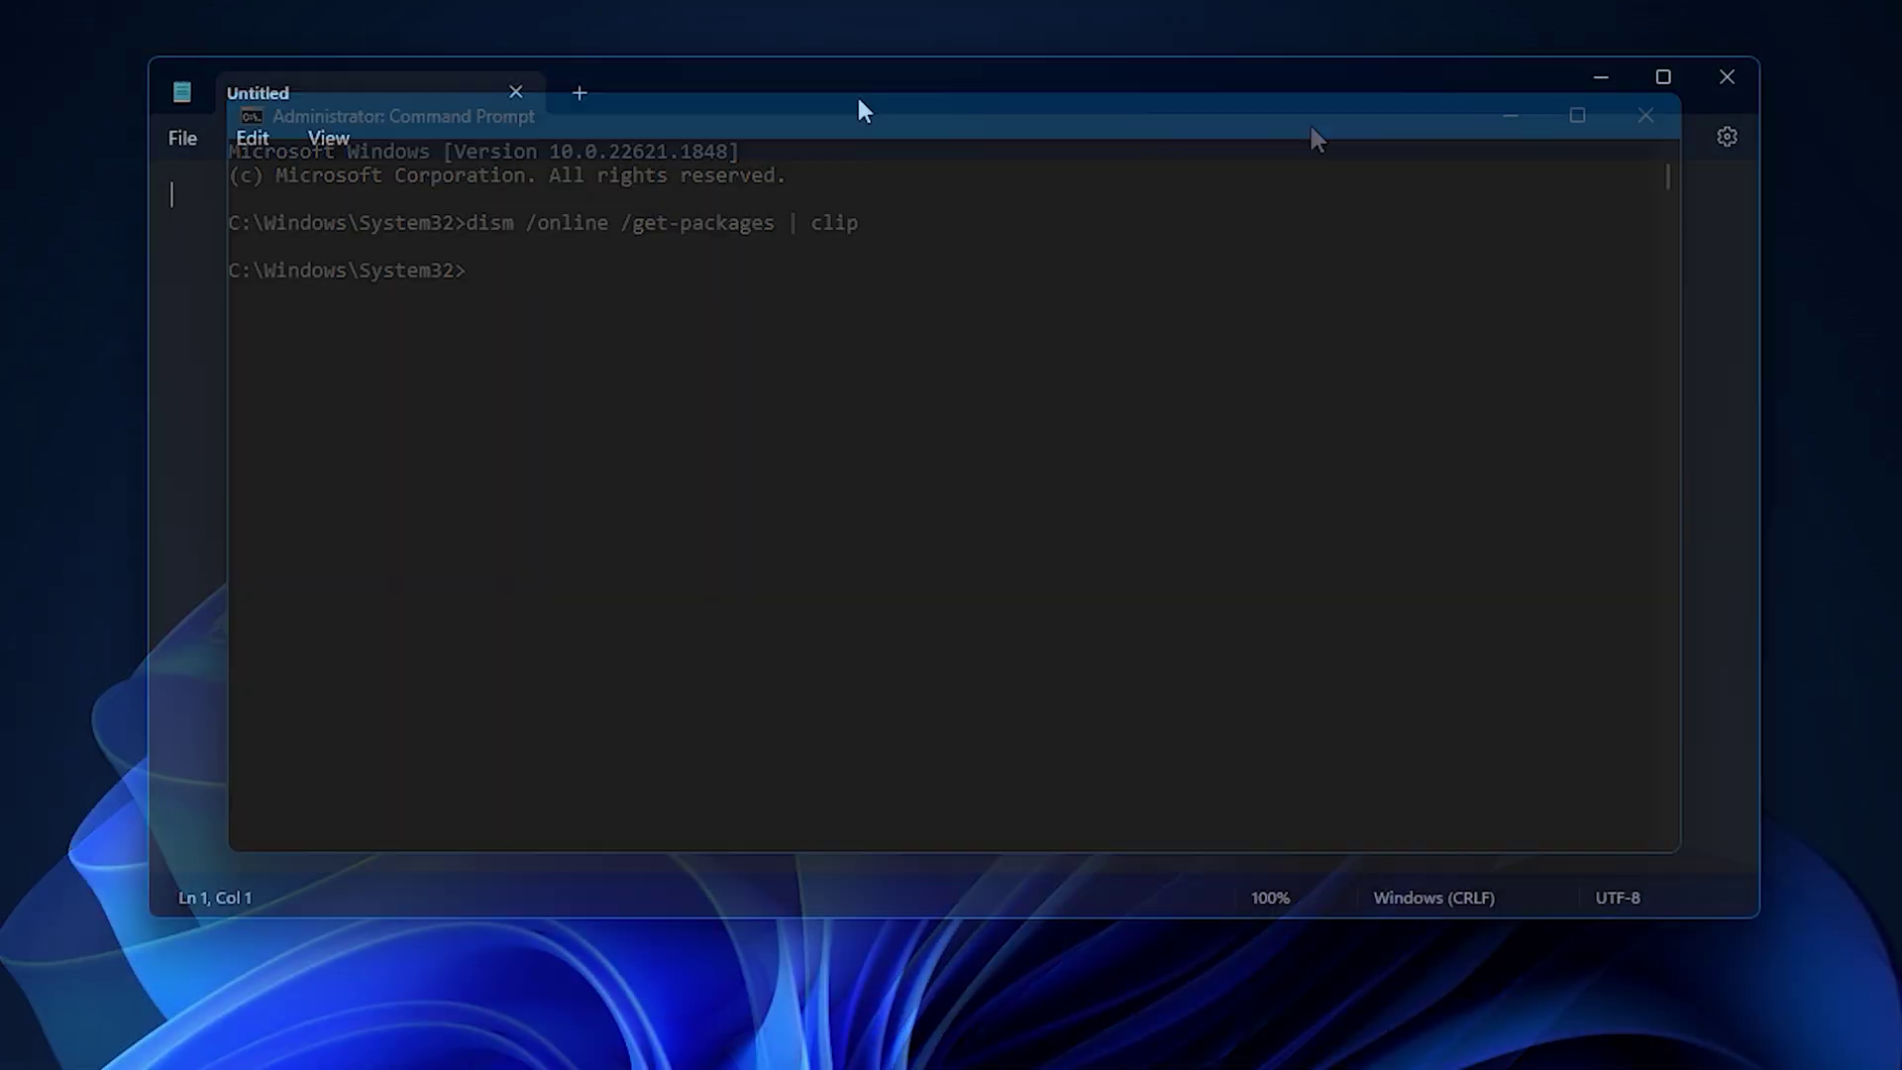
- Paste the copied DISM package list into Notepad
{"action": "key", "text": "ctrl+v"}
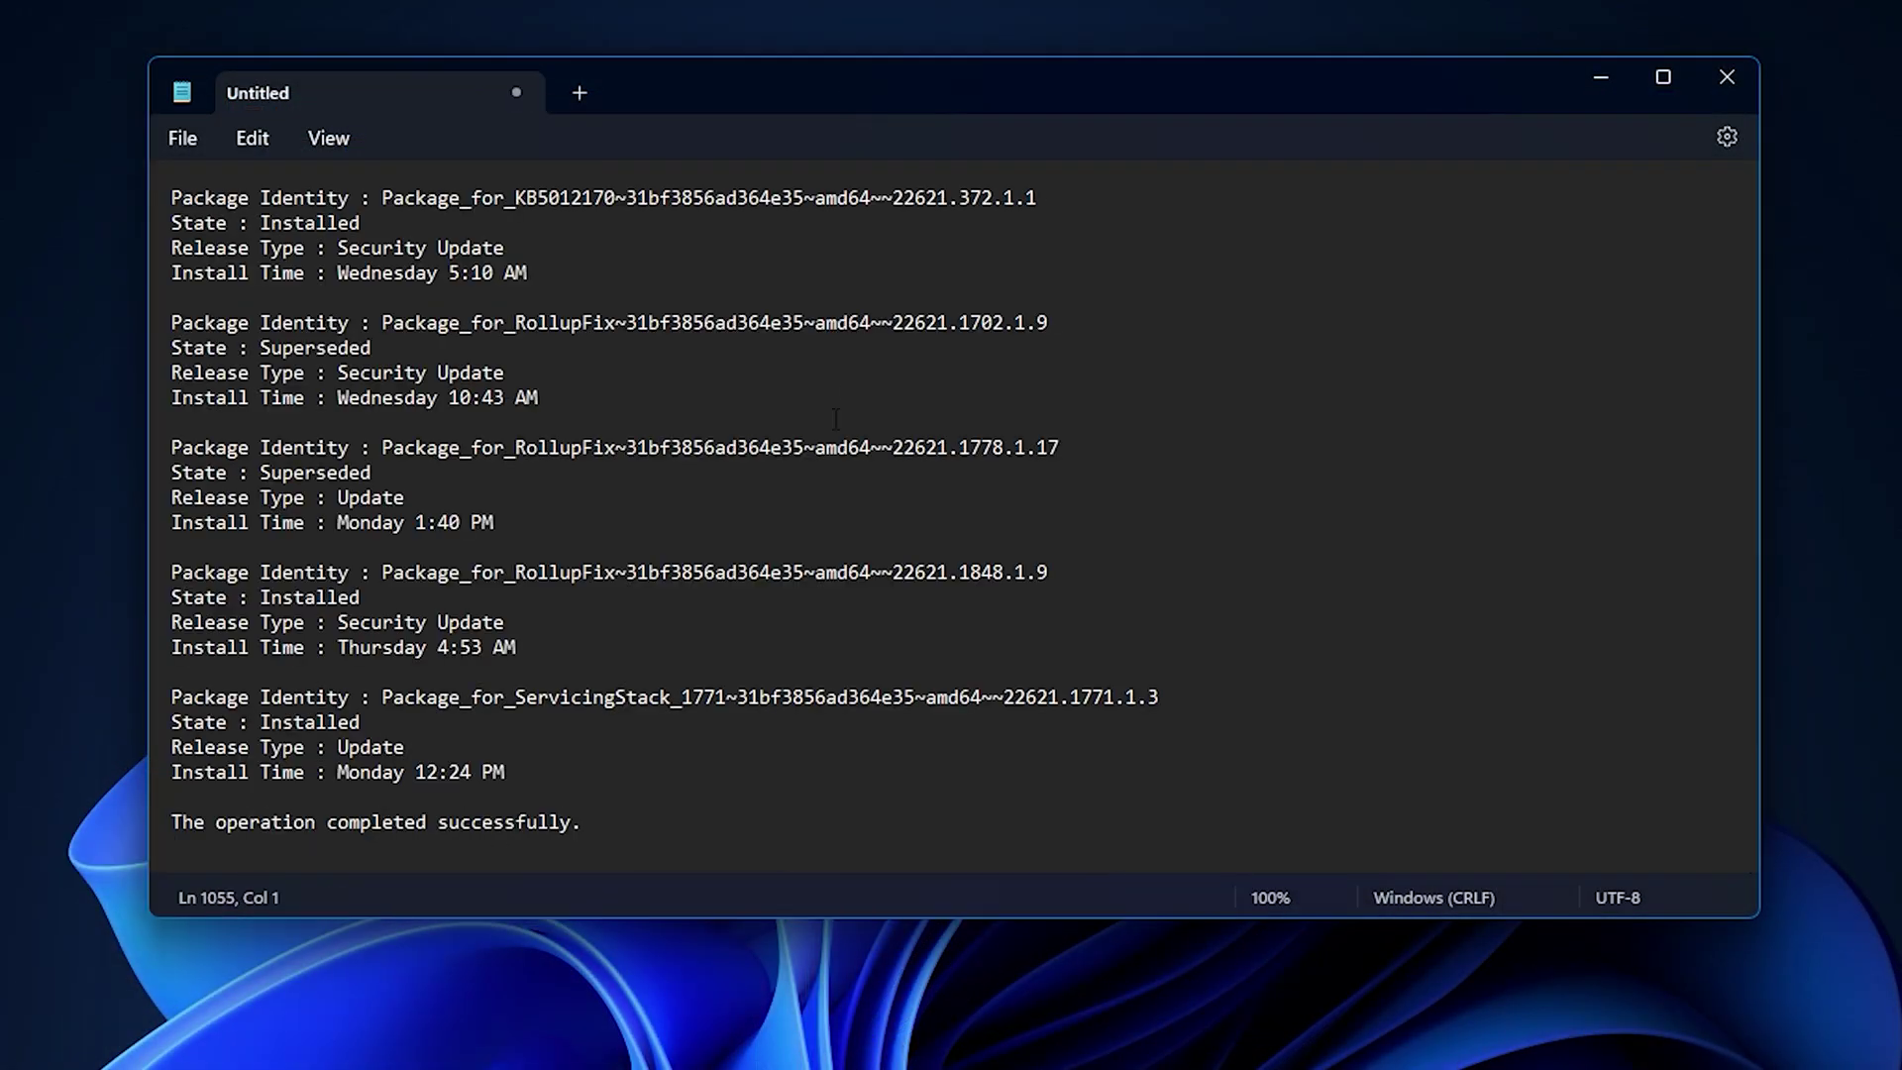
{"action": "scroll", "coordinate": [951, 520], "scroll_direction": "up", "scroll_amount": 15}
{"action": "scroll", "coordinate": [951, 520], "scroll_direction": "up", "scroll_amount": 10}
{"action": "left_click_drag", "start_coordinate": [381, 503], "coordinate": [1326, 504]}
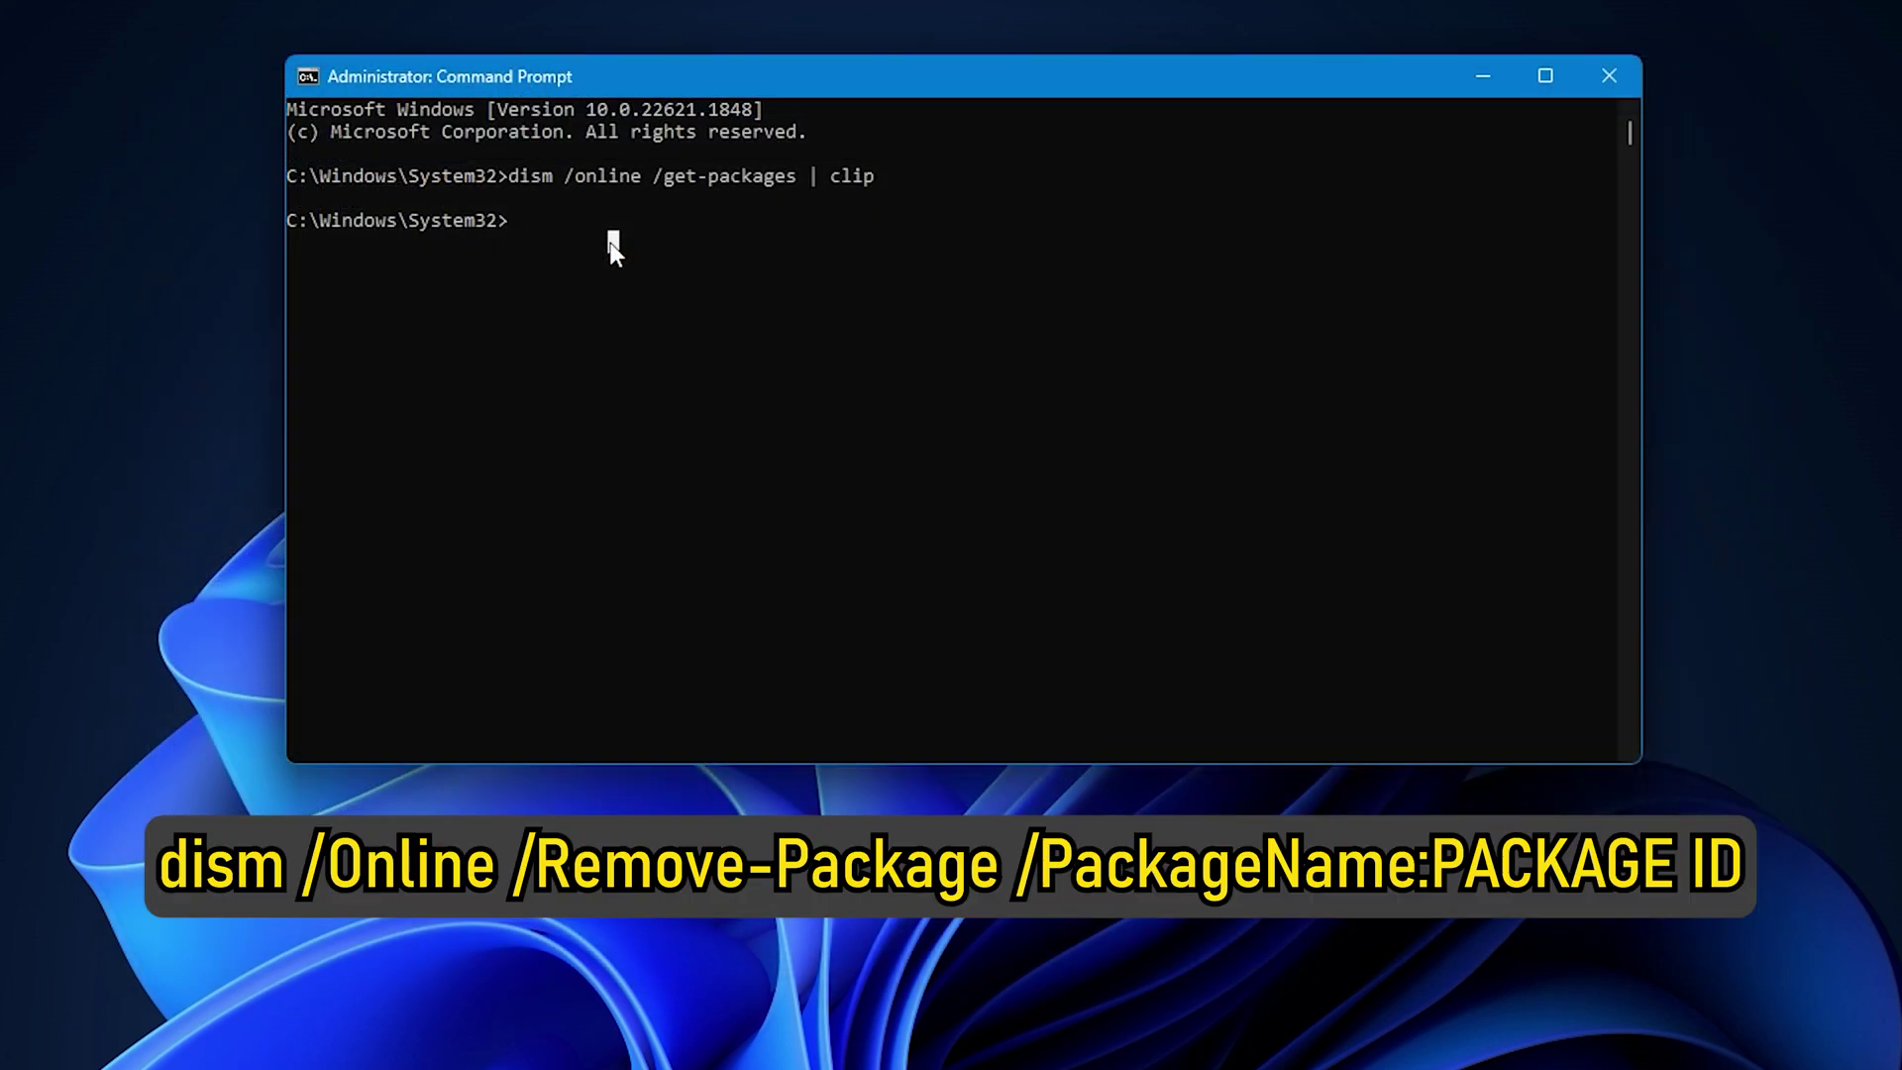
{"action": "type", "text": "dism /Online /Remove-Package /PackageName:PACKAGE ID"}
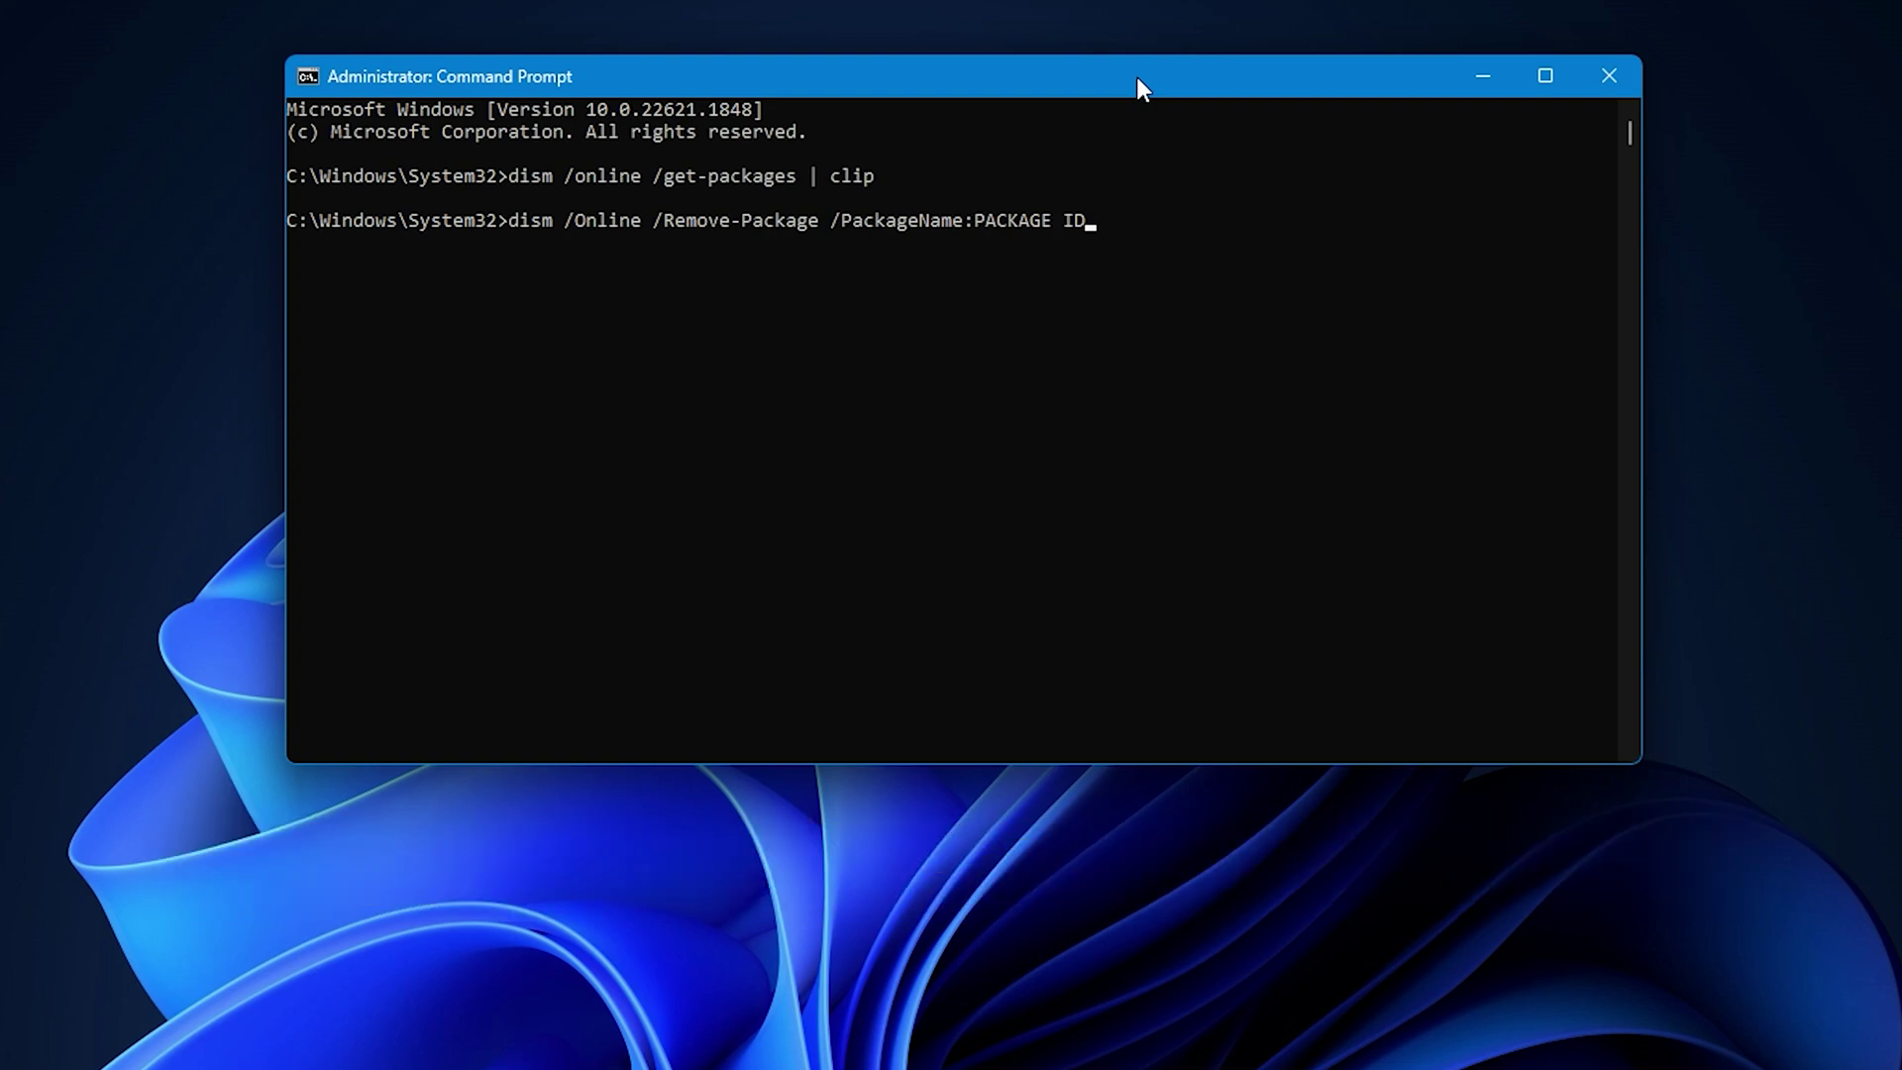
- Remove the Ethernet VMware Vmxnet3 FOD package, decline the restart, and exit
{"action": "key", "text": "BackSpace"}
{"action": "key", "text": "BackSpace"}
{"action": "key", "text": "BackSpace"}
{"action": "key", "text": "BackSpace"}
{"action": "key", "text": "BackSpace"}
{"action": "key", "text": "BackSpace"}
{"action": "key", "text": "BackSpace"}
{"action": "key", "text": "BackSpace"}
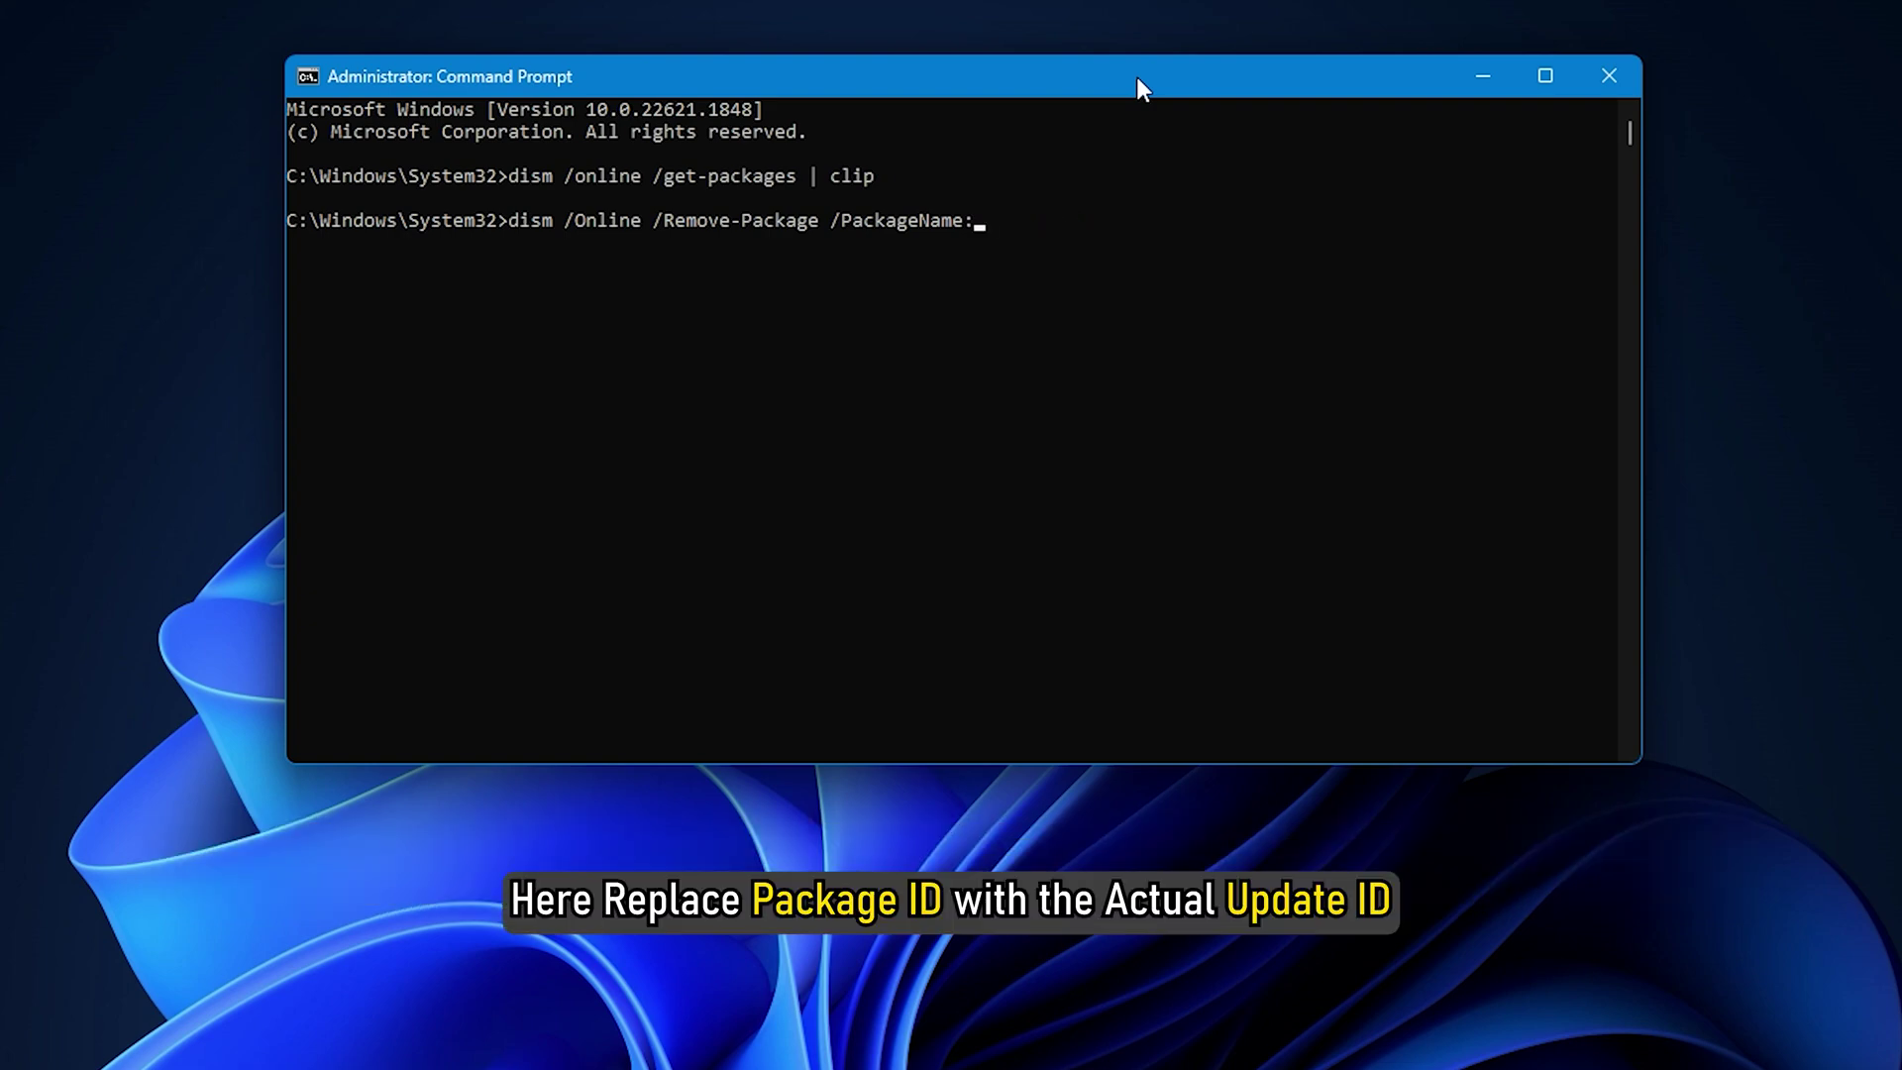
{"action": "type", "text": "Microsoft-Windows-Ethernet-Client-Vmware-Vmxnet3-FOD-Package~31bf3856ad364e35~amd64~~10.0.22621.1848"}
{"action": "key", "text": "Return"}
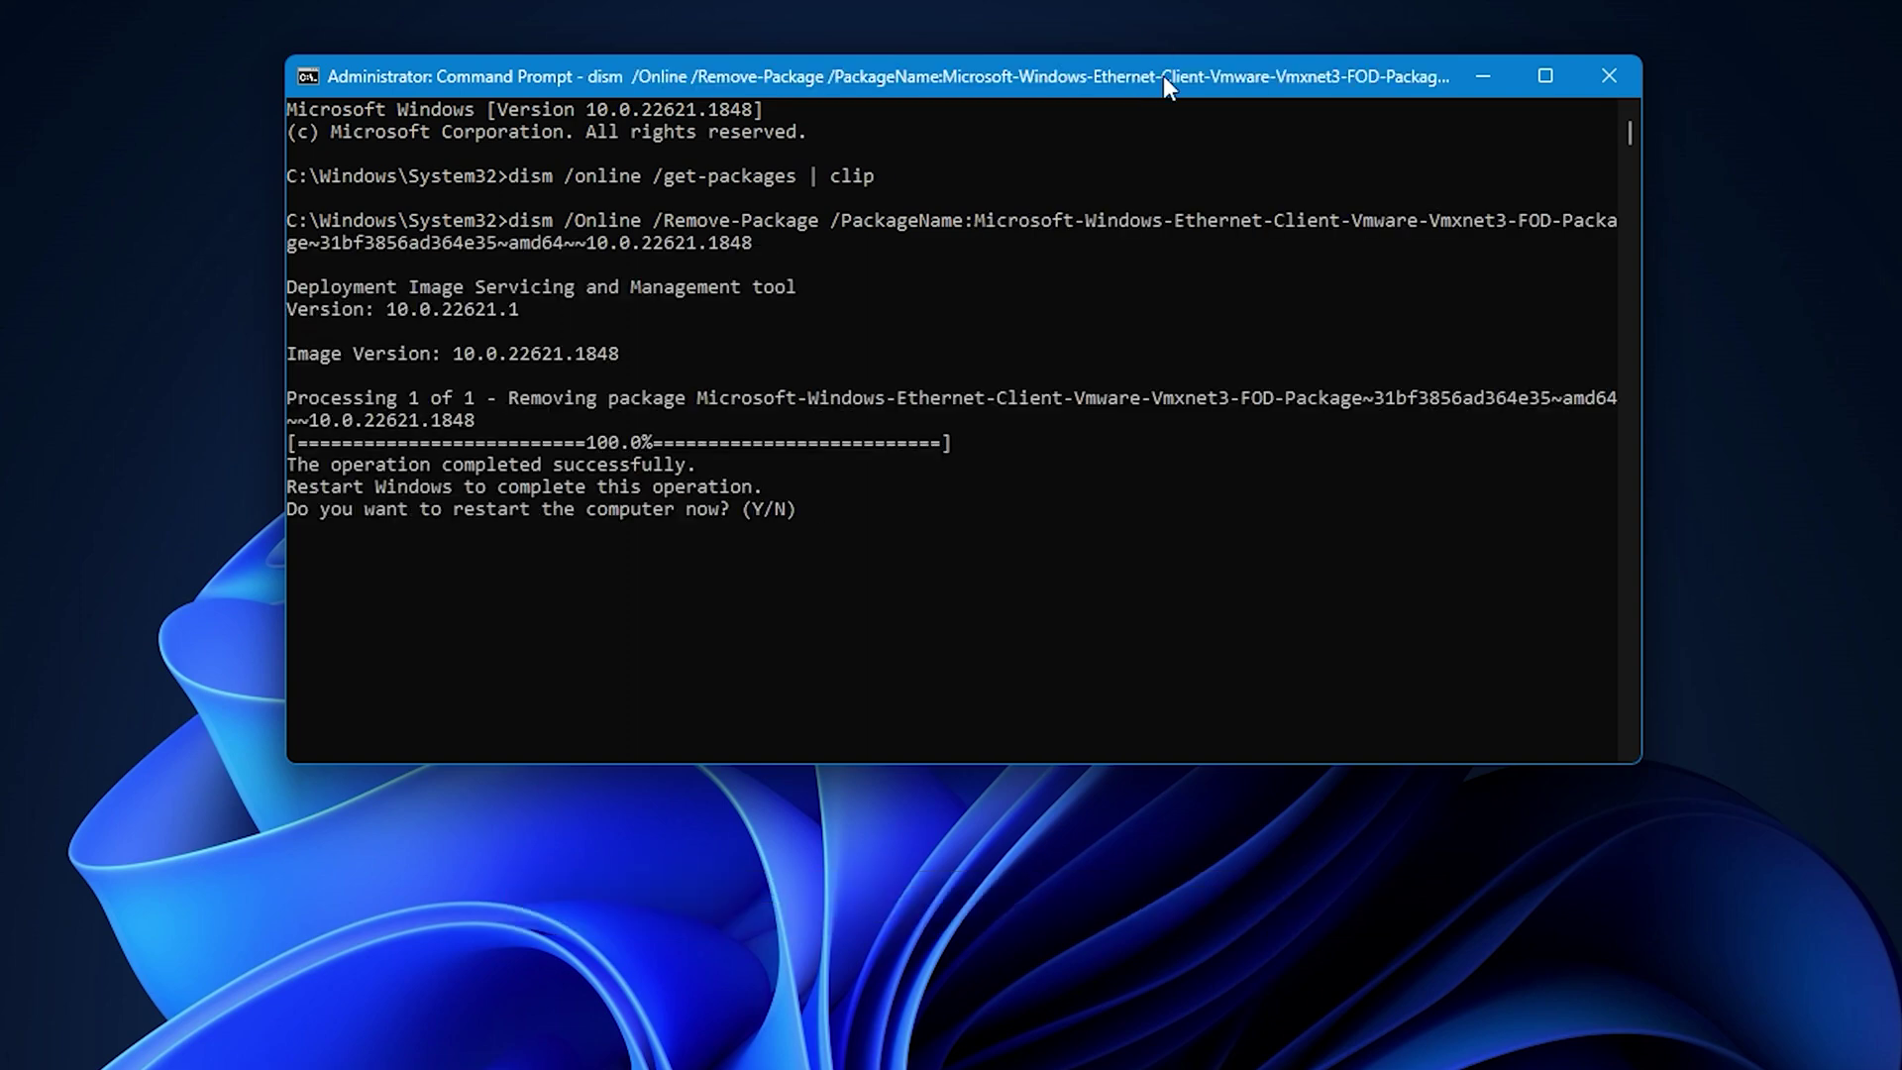
{"action": "type", "text": "n"}
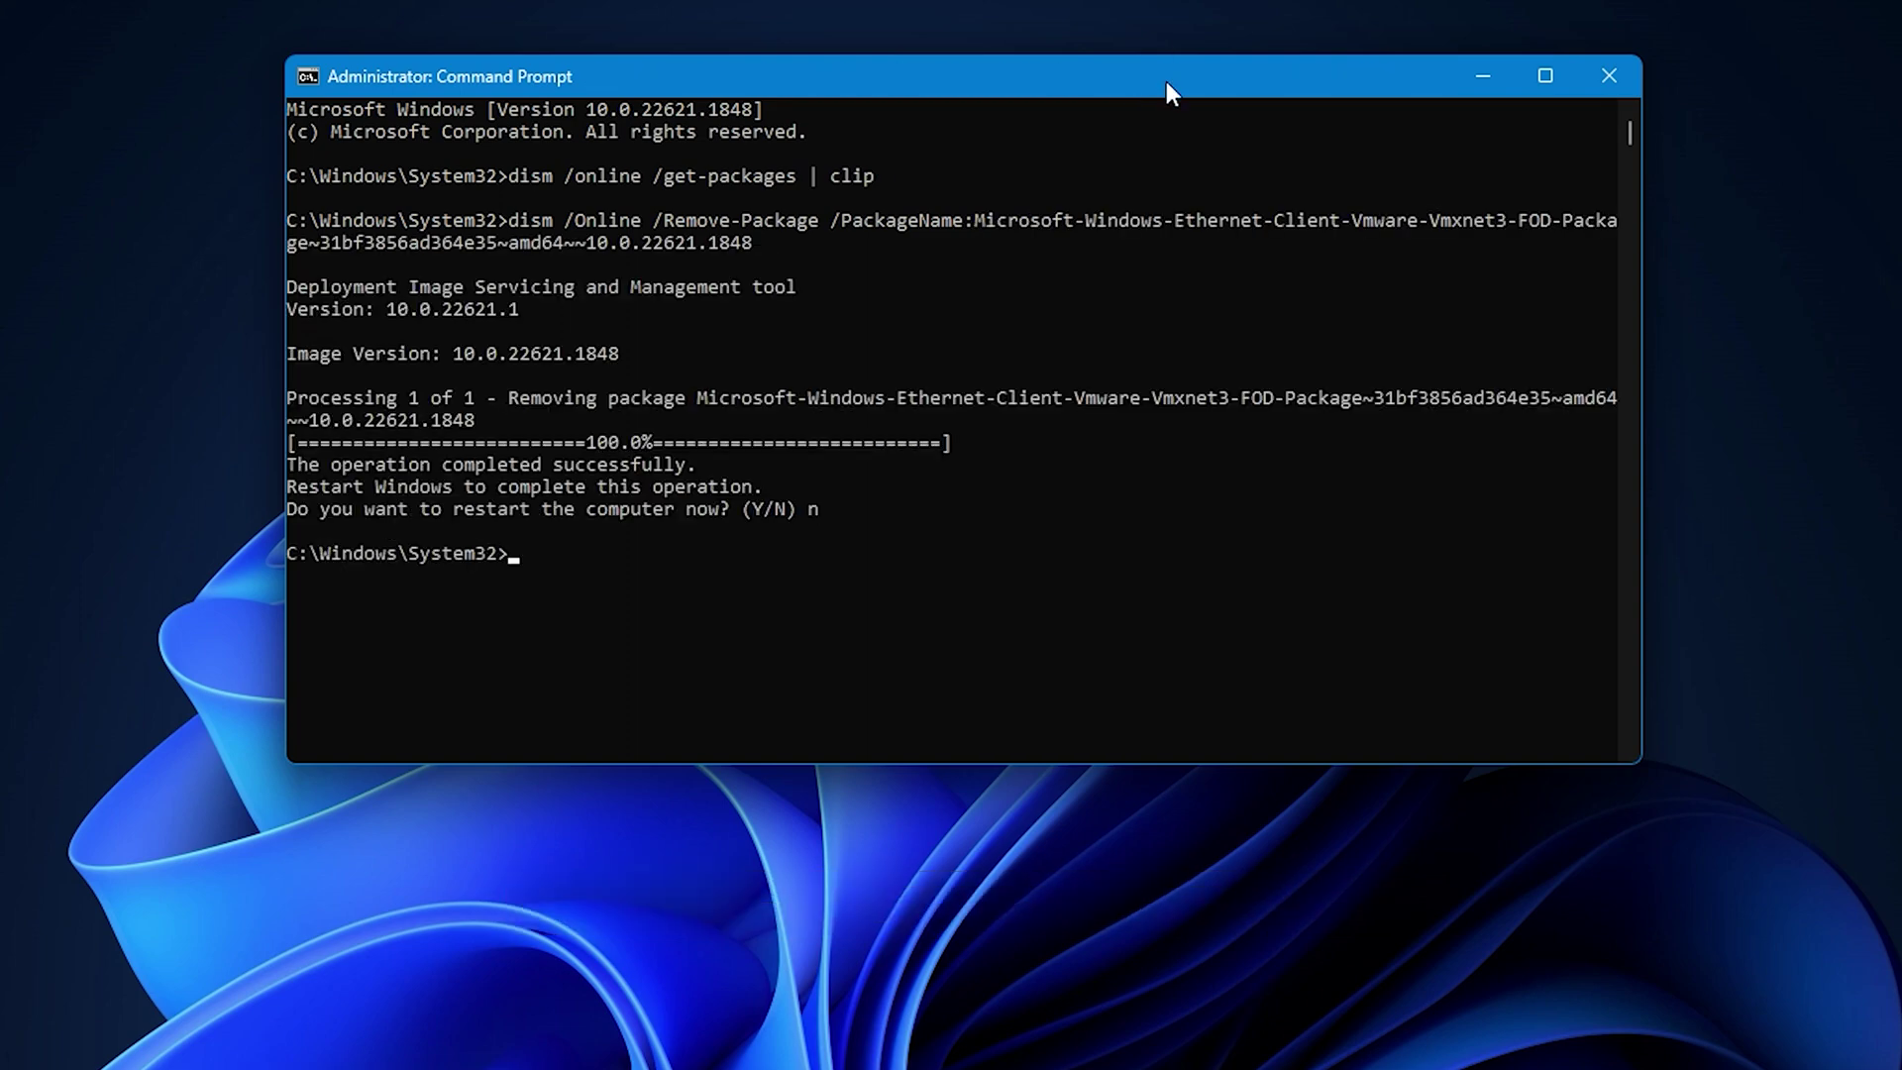
{"action": "type", "text": "exit"}
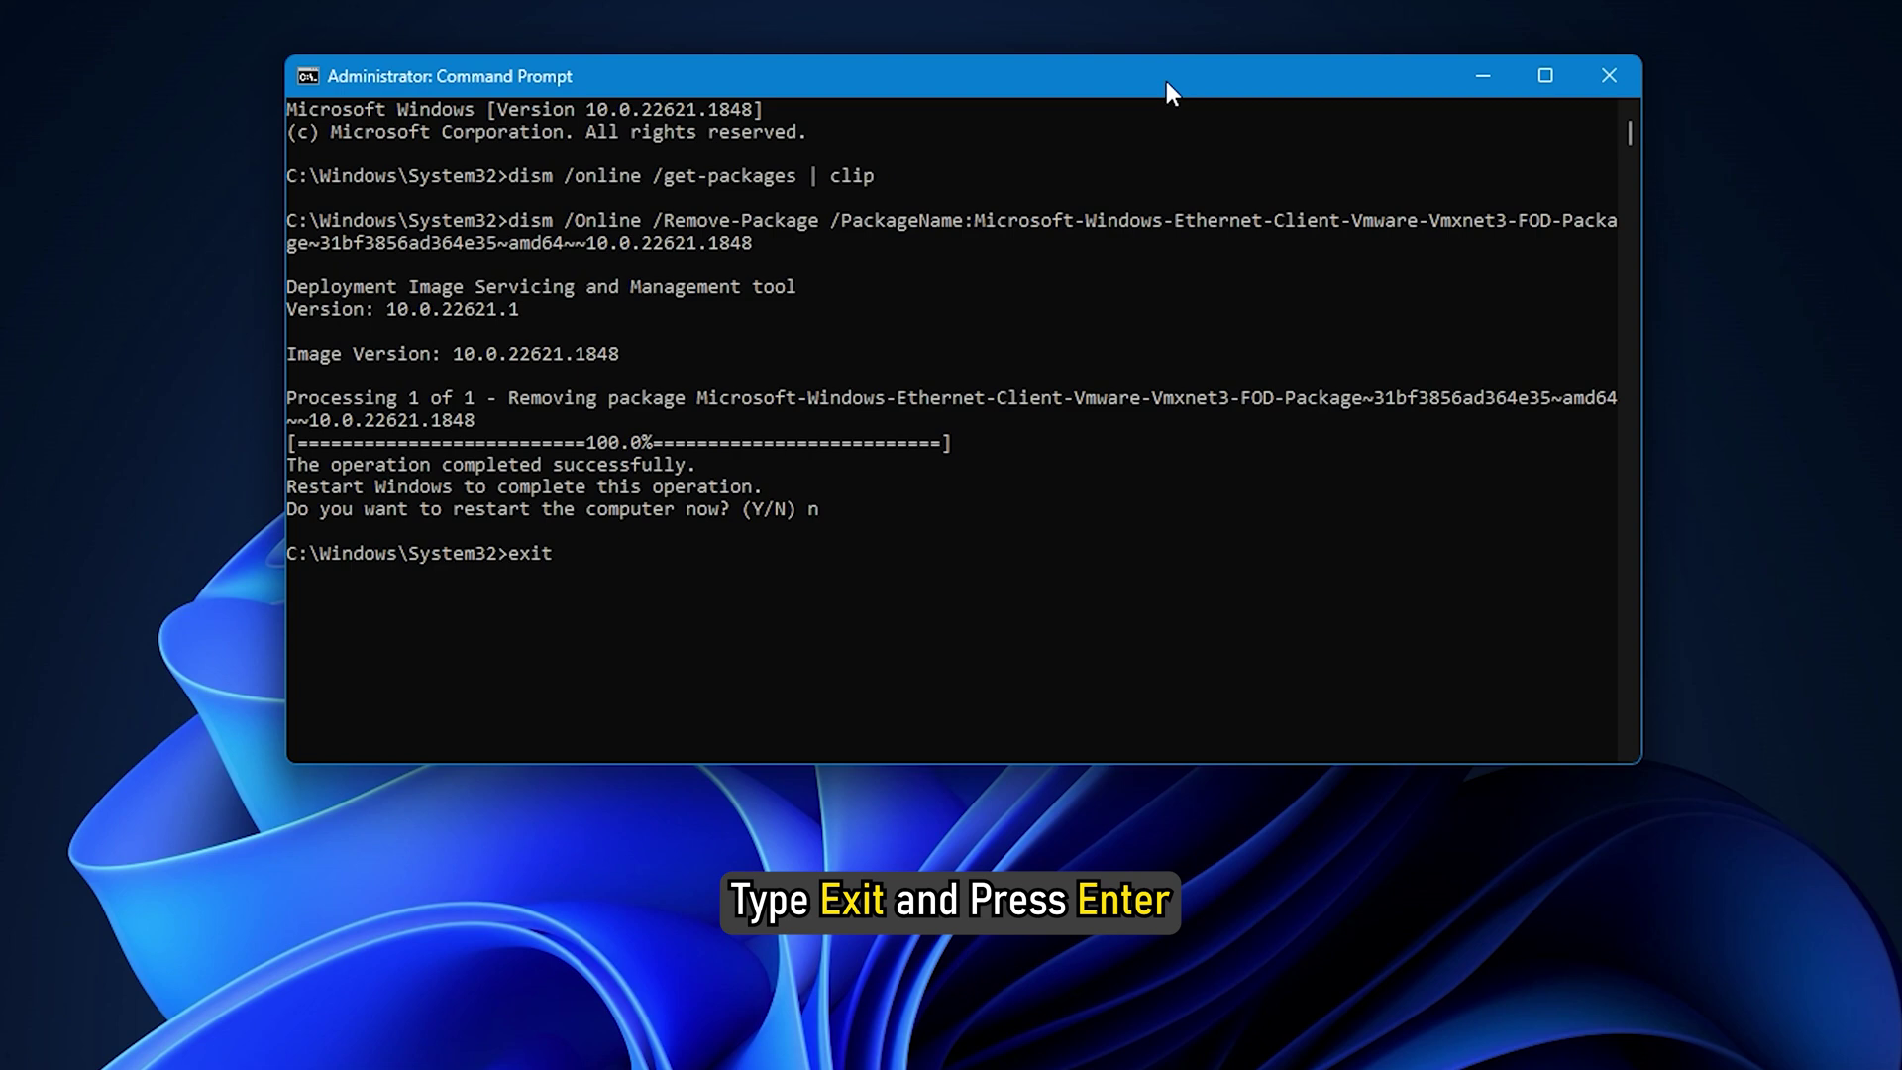
{"action": "key", "text": "Return"}
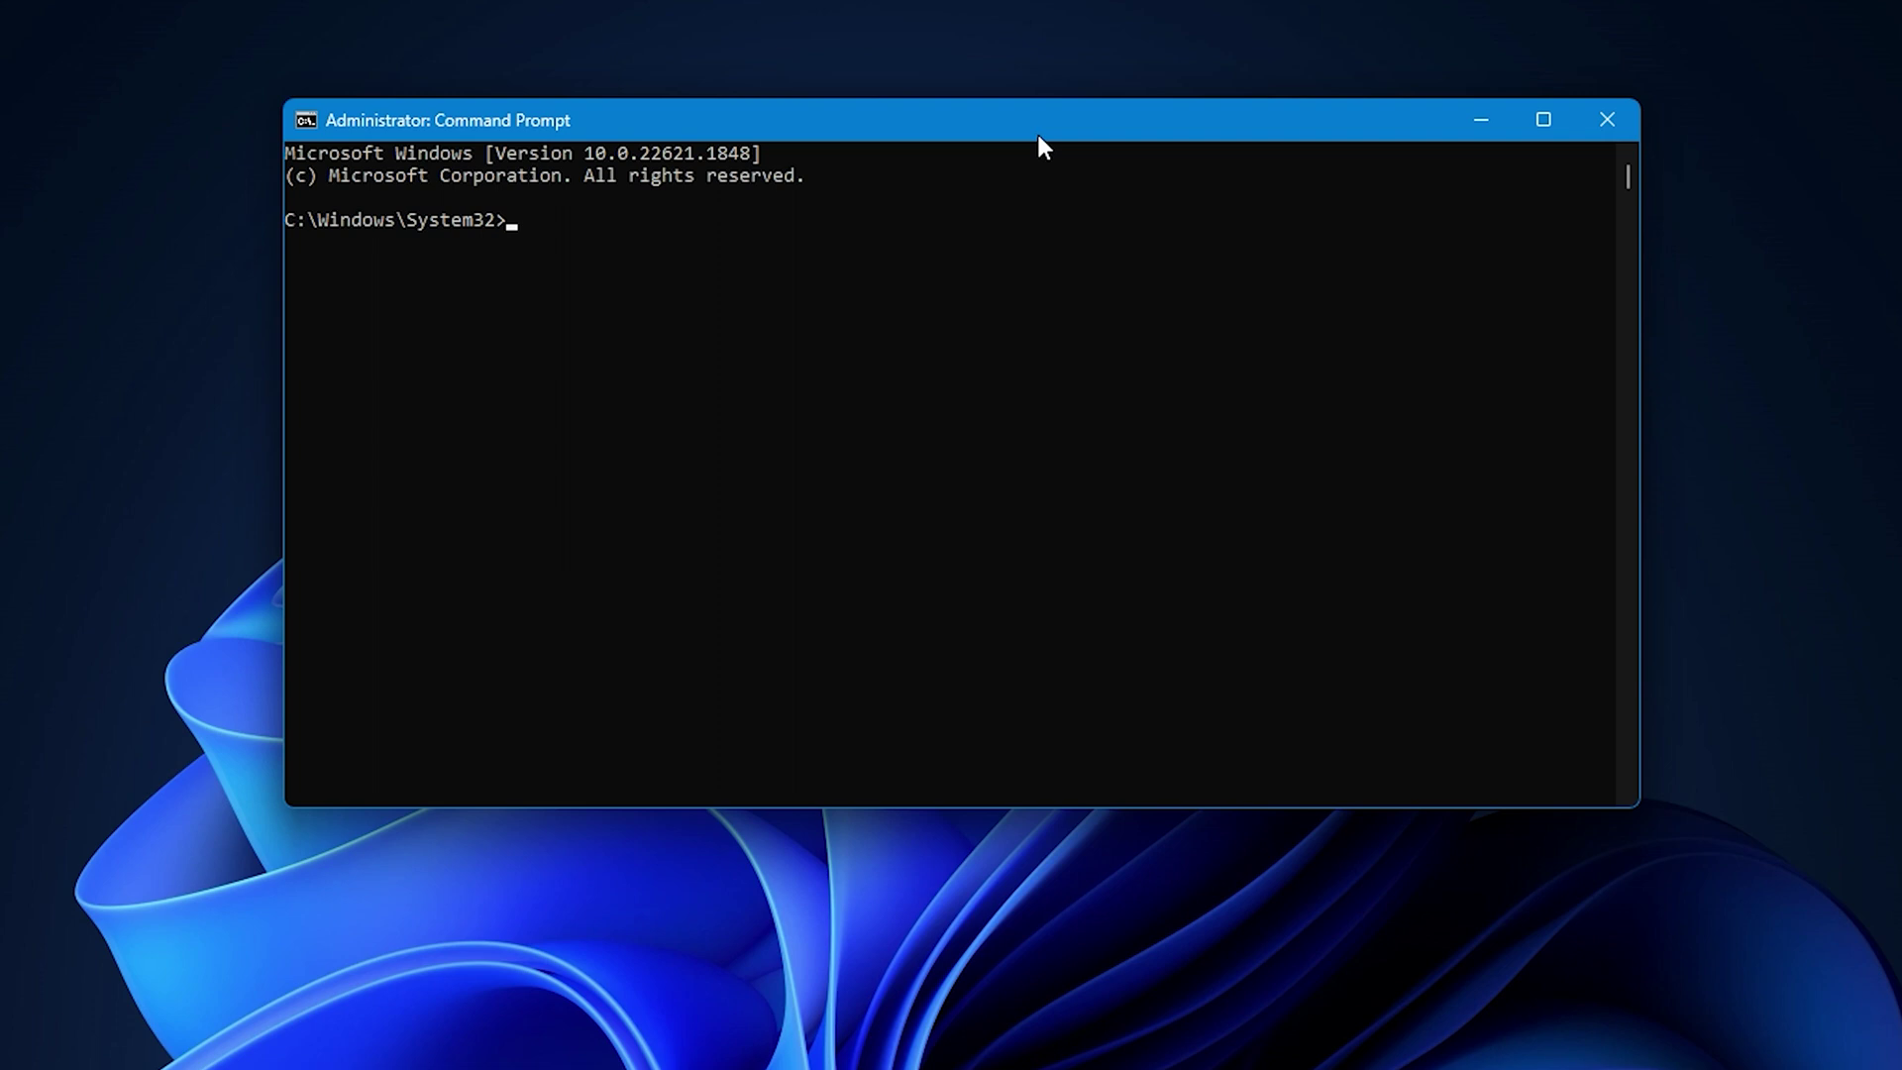
{"action": "type", "text": "wmic qfe list brief /format:table"}
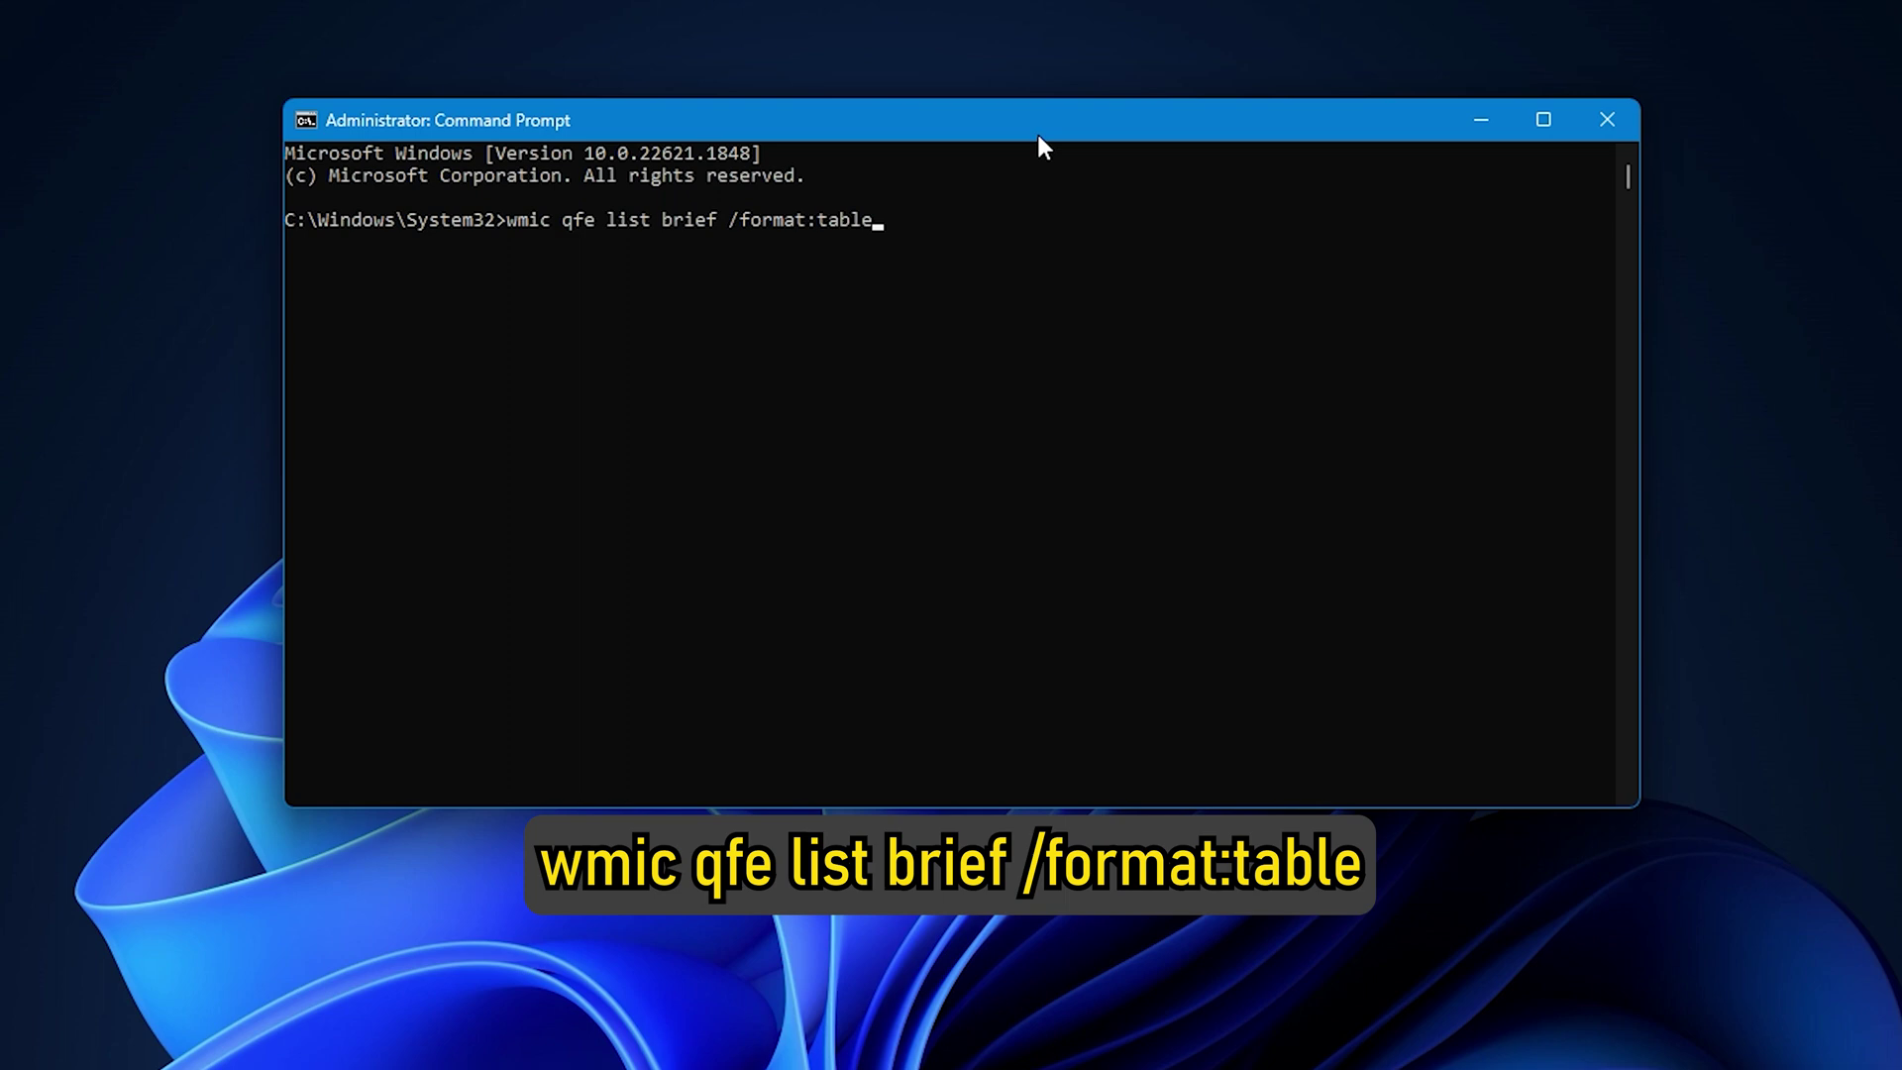
- List installed updates with wmic qfe as a table, then run WUSA /UNINSTALL /KB5027231
{"action": "key", "text": "Return"}
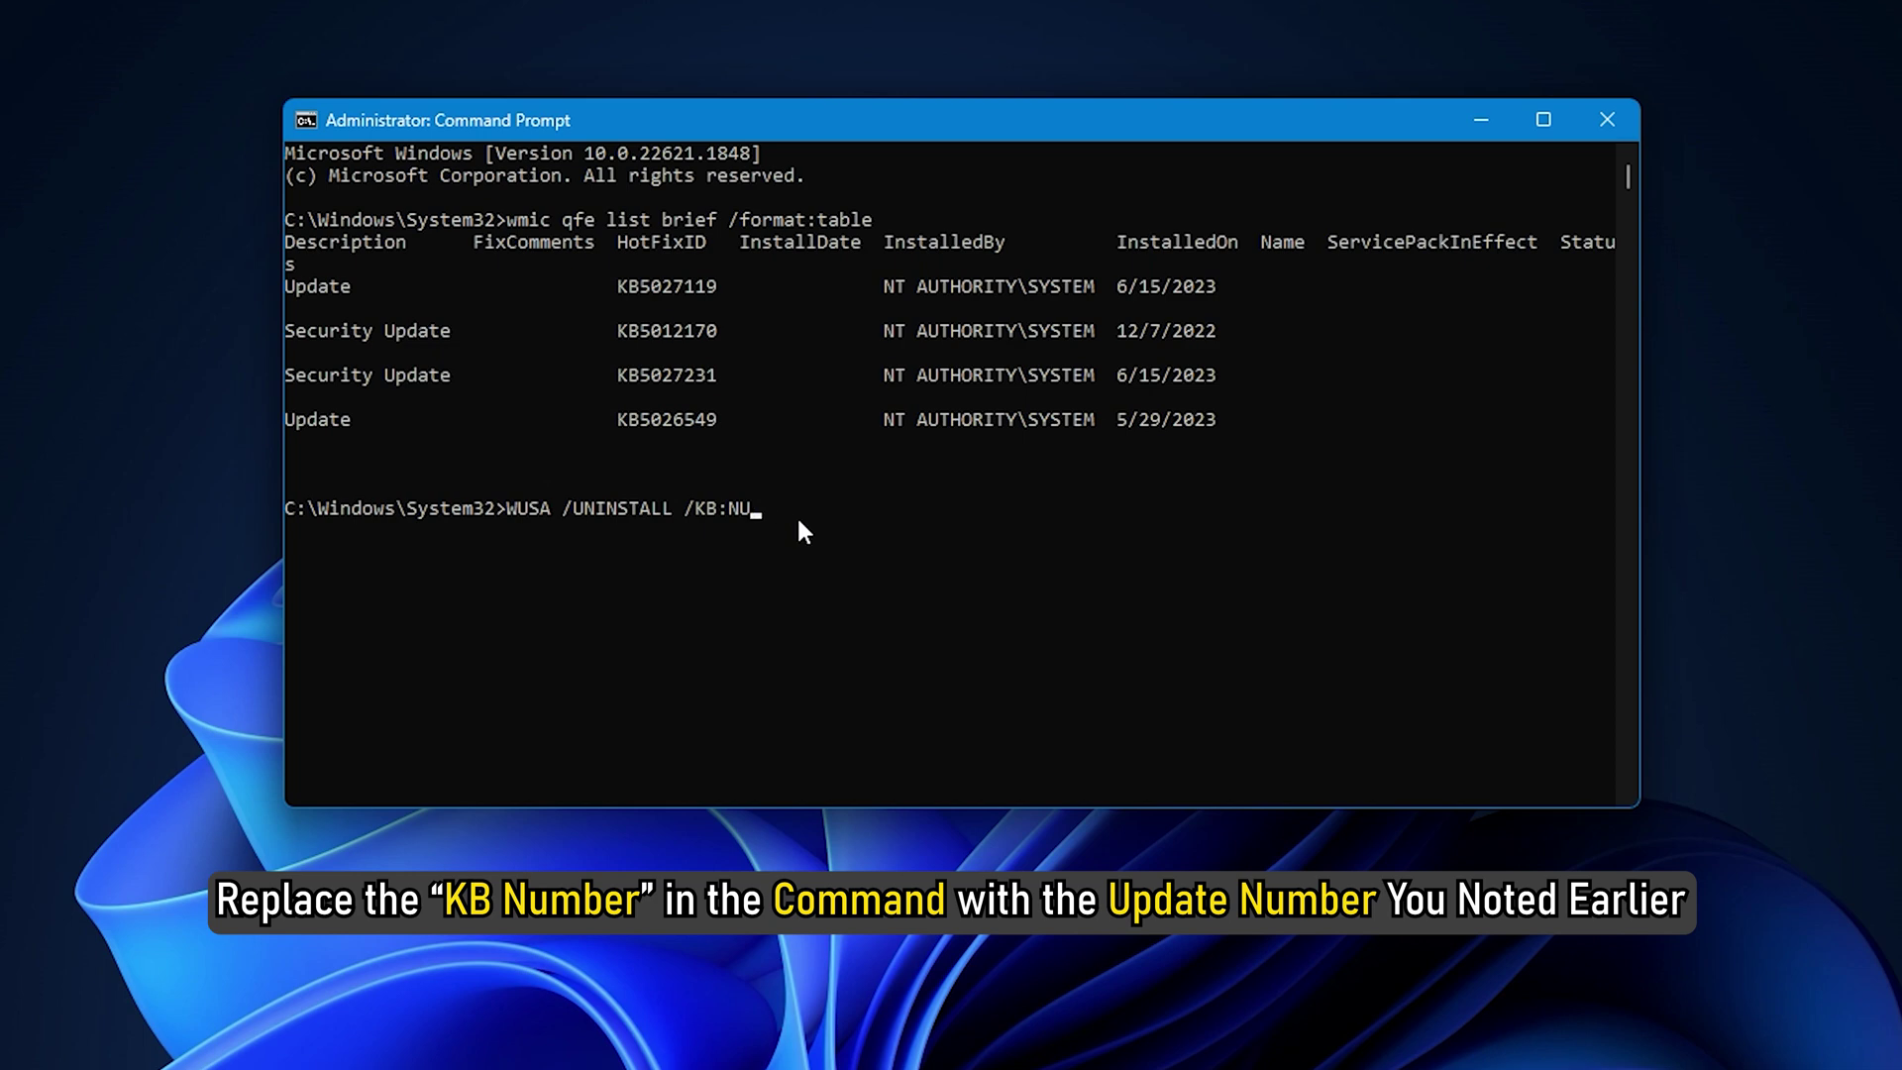
{"action": "key", "text": "BackSpace"}
{"action": "key", "text": "BackSpace"}
{"action": "key", "text": "BackSpace"}
{"action": "key", "text": "BackSpace"}
{"action": "key", "text": "BackSpace"}
{"action": "type", "text": "KB5027231"}
{"action": "key", "text": "Return"}
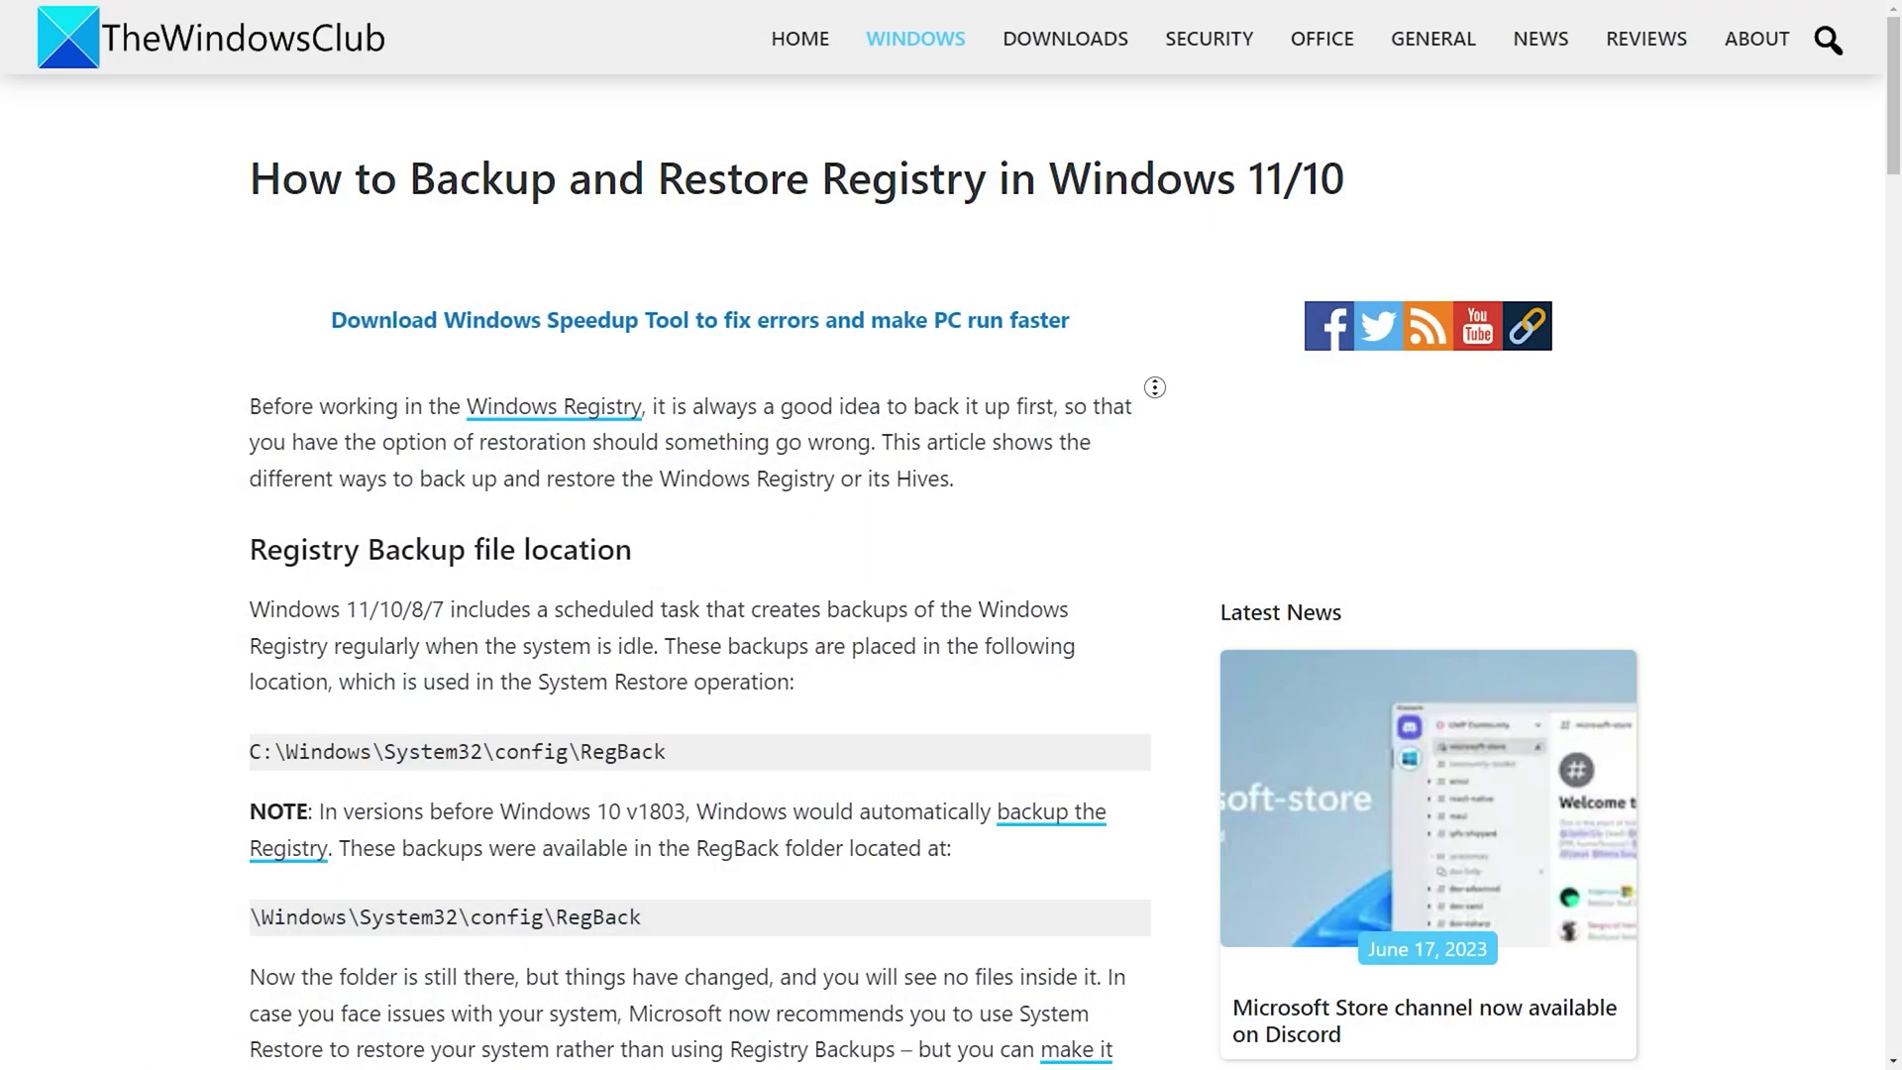
{"action": "scroll", "coordinate": [1155, 387], "scroll_direction": "down", "scroll_amount": 1}
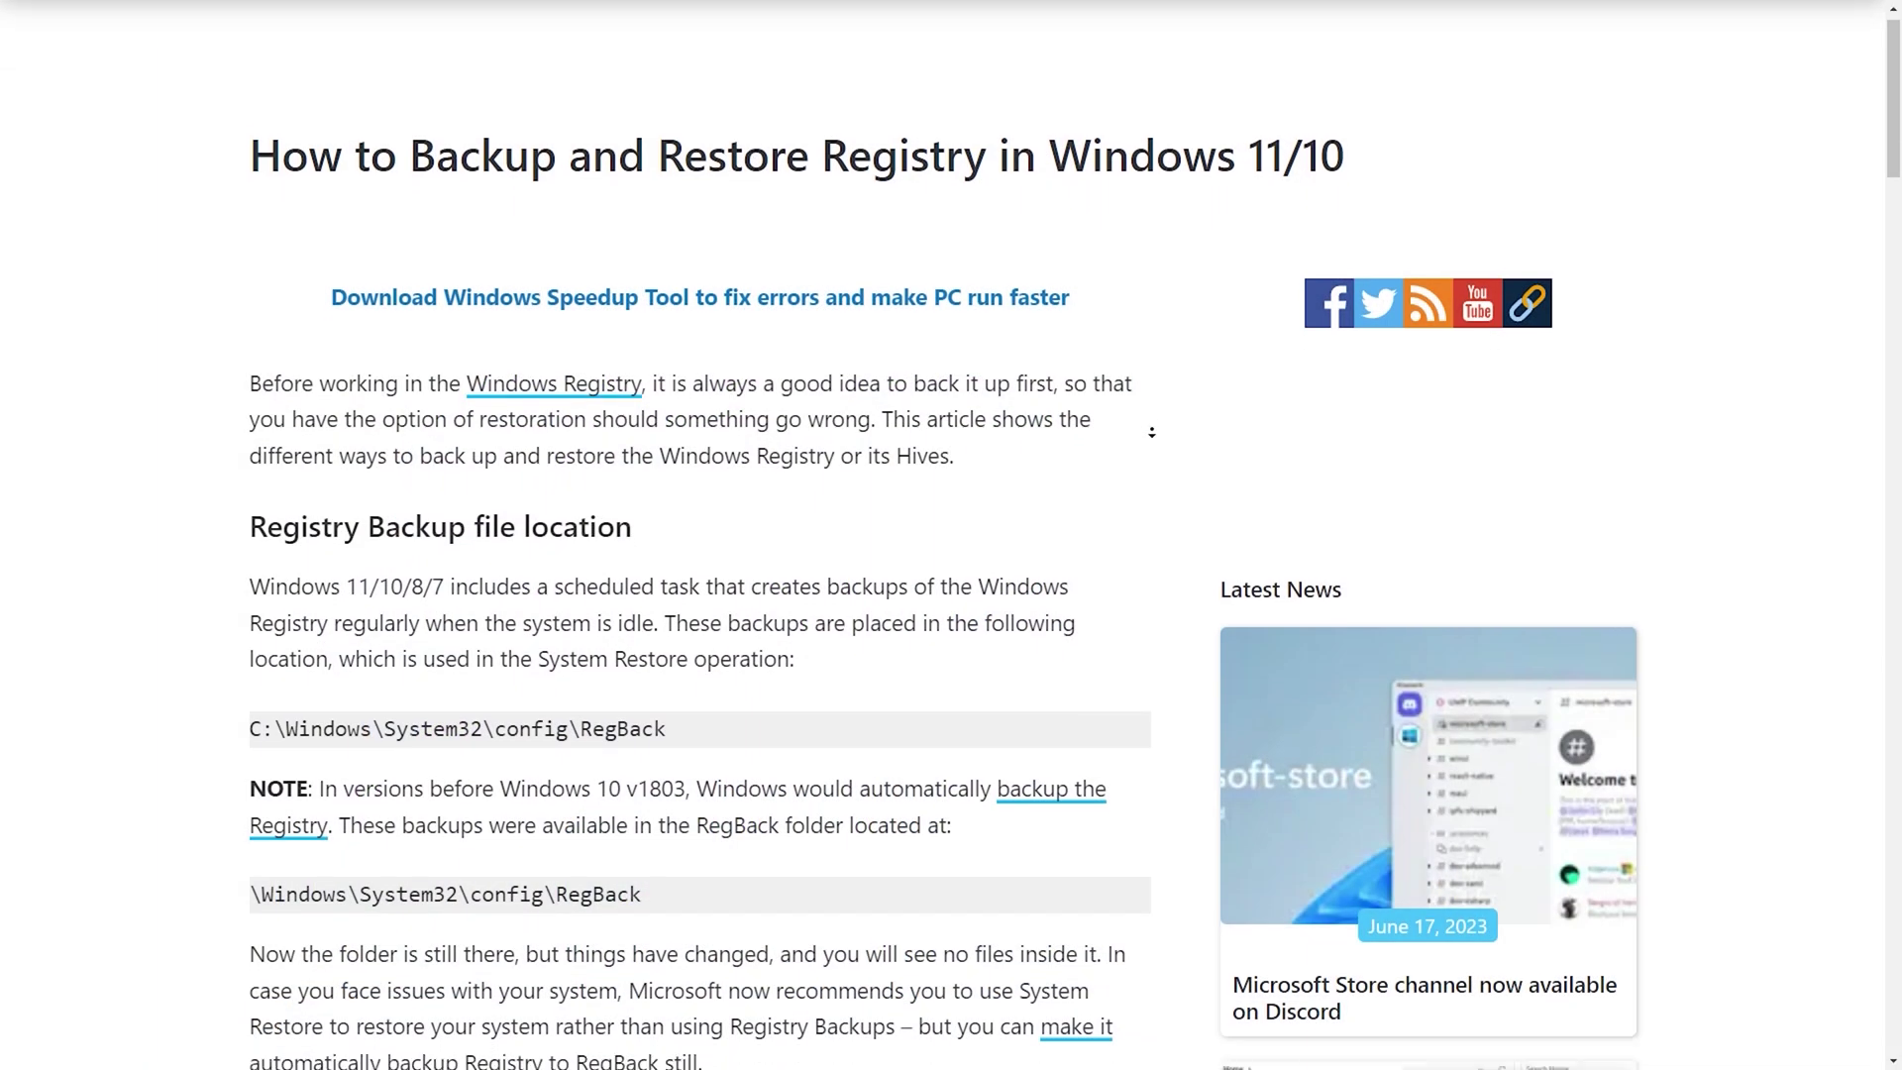
{"action": "scroll", "coordinate": [1155, 393], "scroll_direction": "down", "scroll_amount": 1}
{"action": "scroll", "coordinate": [1153, 417], "scroll_direction": "down", "scroll_amount": 1}
{"action": "scroll", "coordinate": [1149, 438], "scroll_direction": "down", "scroll_amount": 1}
{"action": "scroll", "coordinate": [1151, 438], "scroll_direction": "down", "scroll_amount": 1}
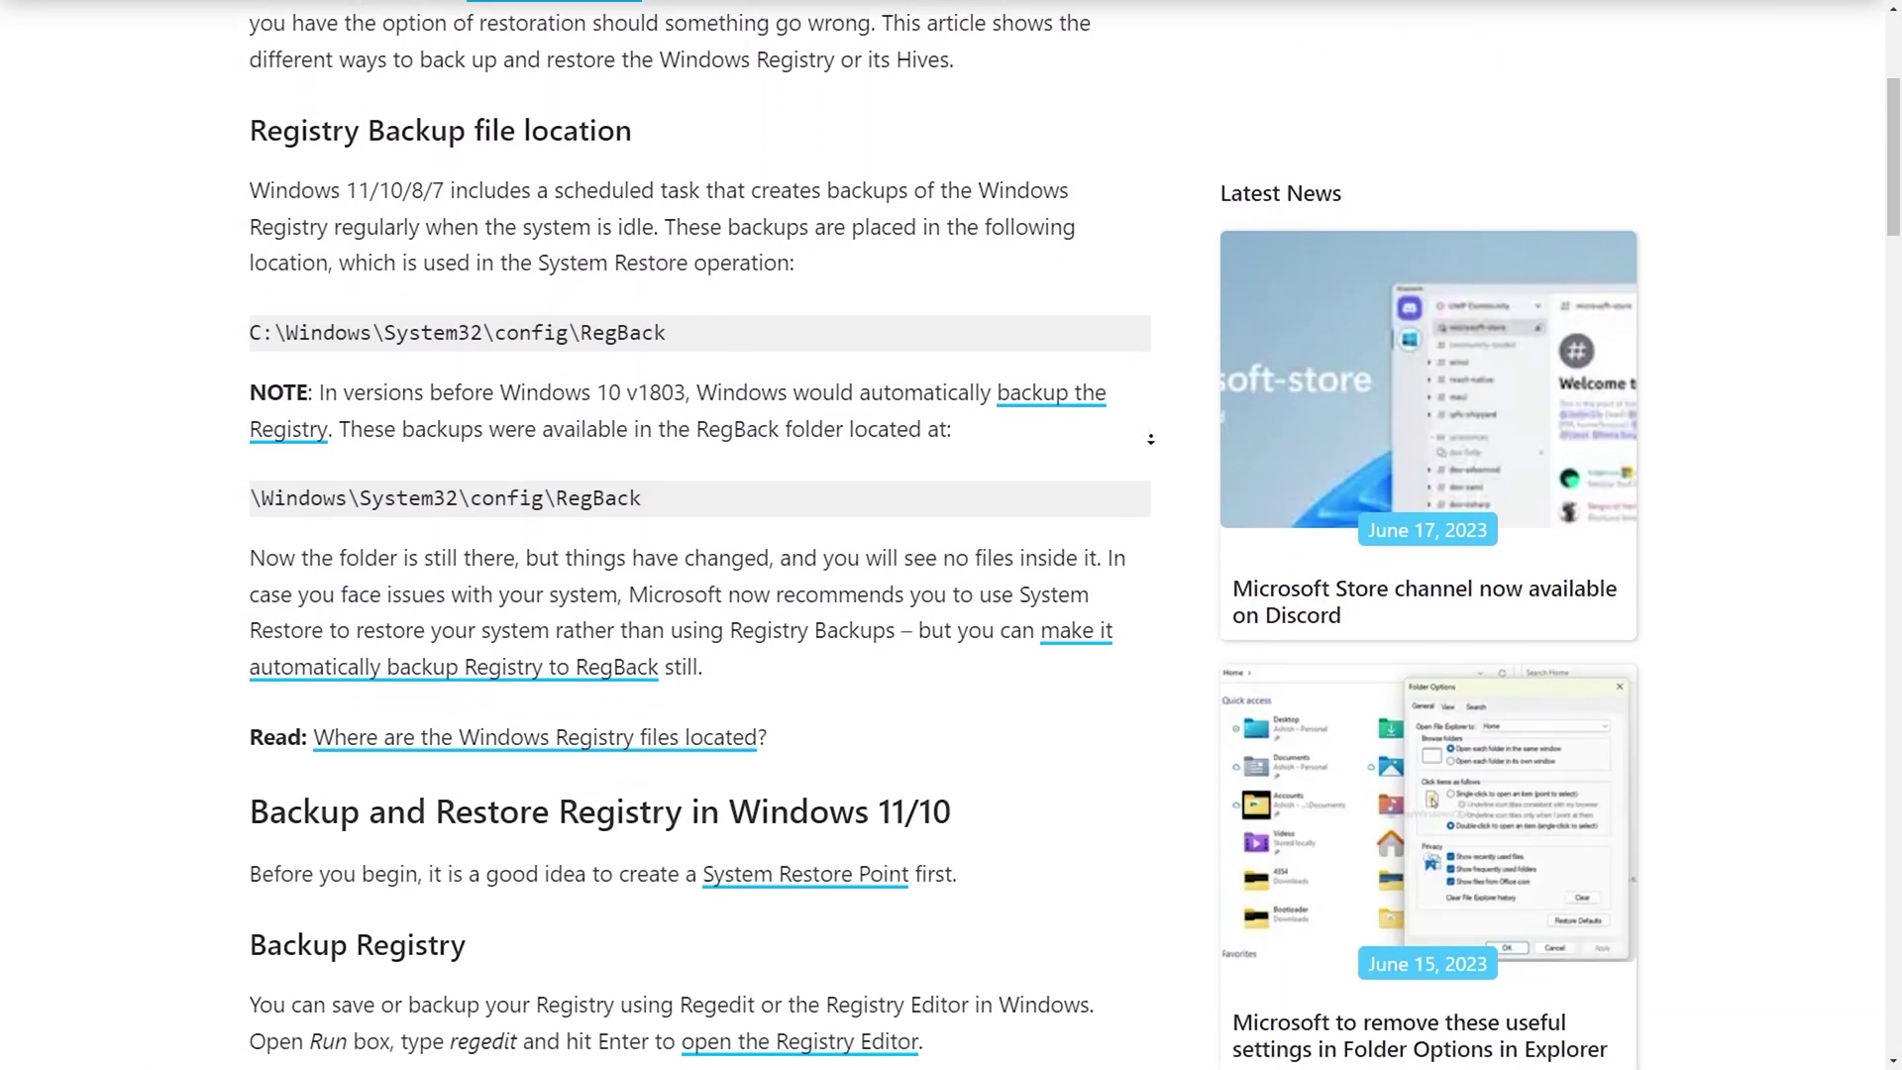
{"action": "scroll", "coordinate": [1150, 439], "scroll_direction": "down", "scroll_amount": 1}
{"action": "scroll", "coordinate": [1150, 439], "scroll_direction": "down", "scroll_amount": 1}
{"action": "scroll", "coordinate": [1150, 439], "scroll_direction": "down", "scroll_amount": 1}
{"action": "scroll", "coordinate": [1151, 441], "scroll_direction": "down", "scroll_amount": 1}
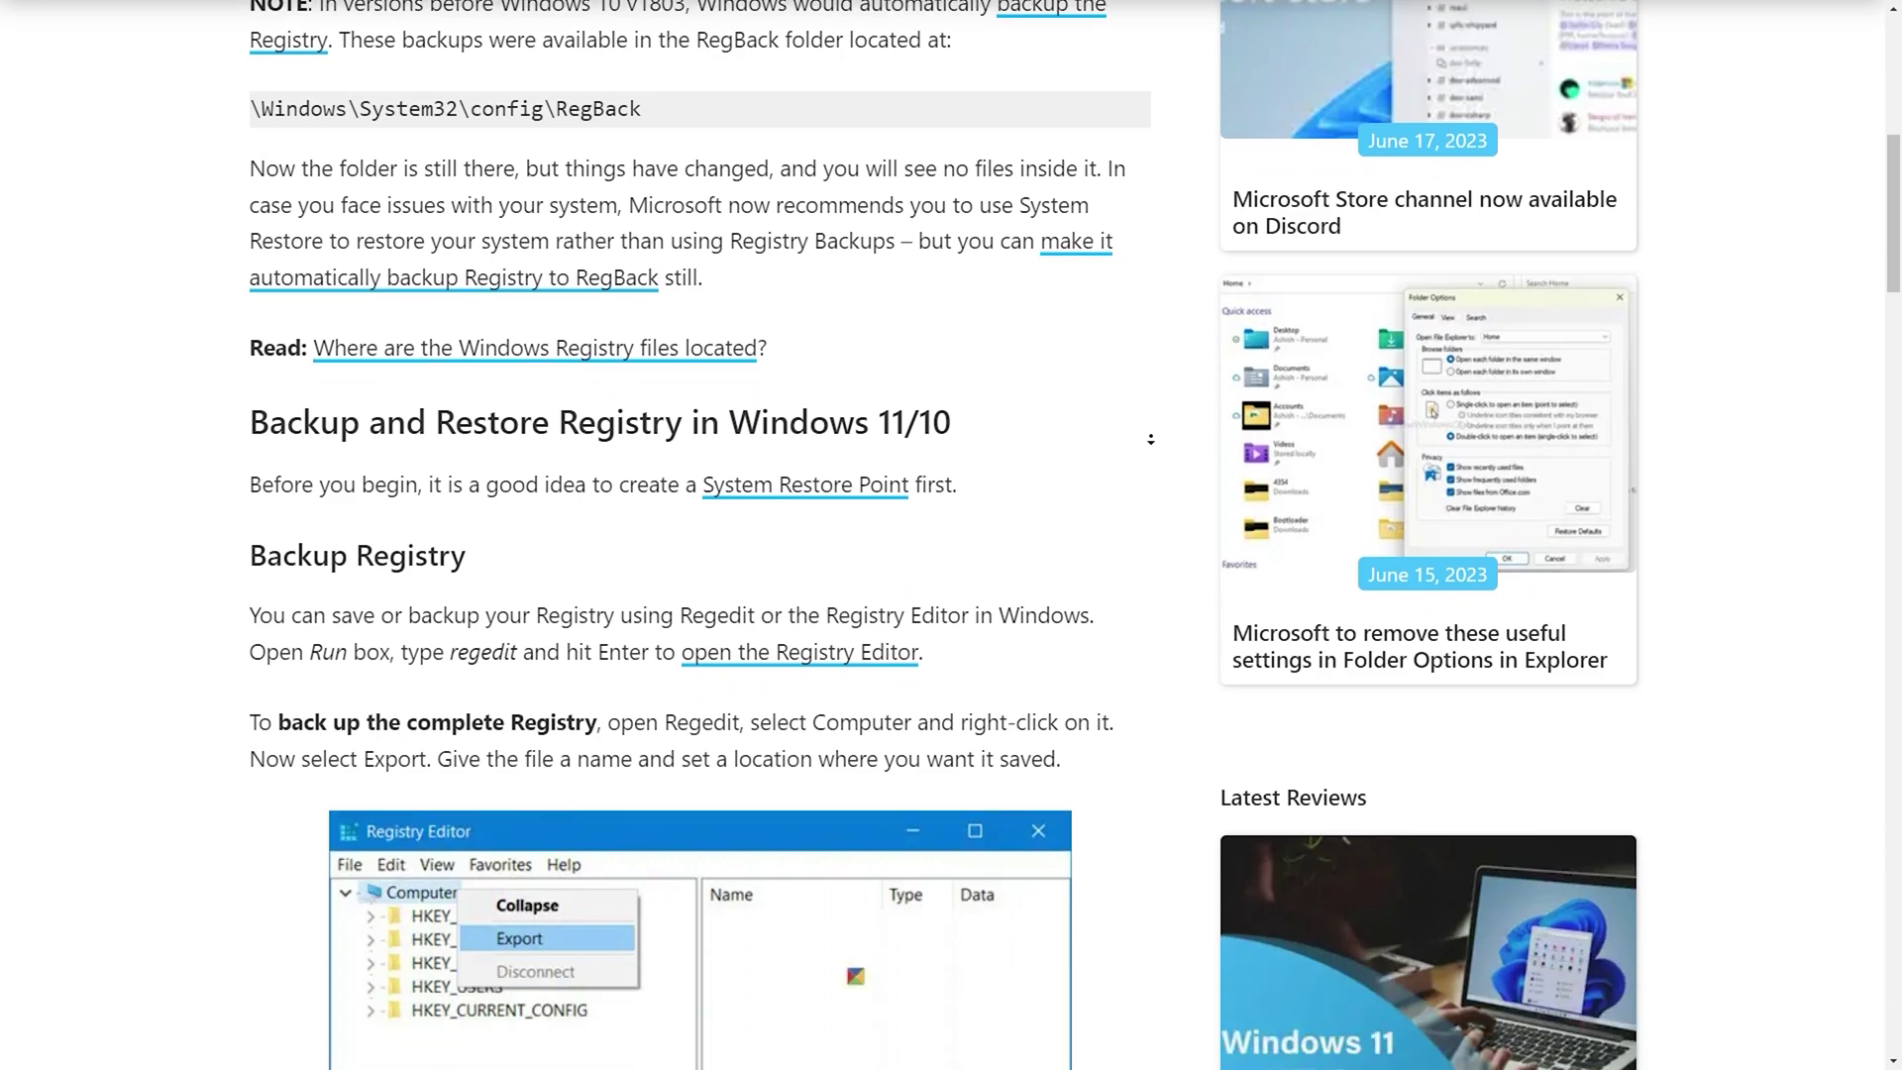
{"action": "scroll", "coordinate": [1150, 440], "scroll_direction": "down", "scroll_amount": 1}
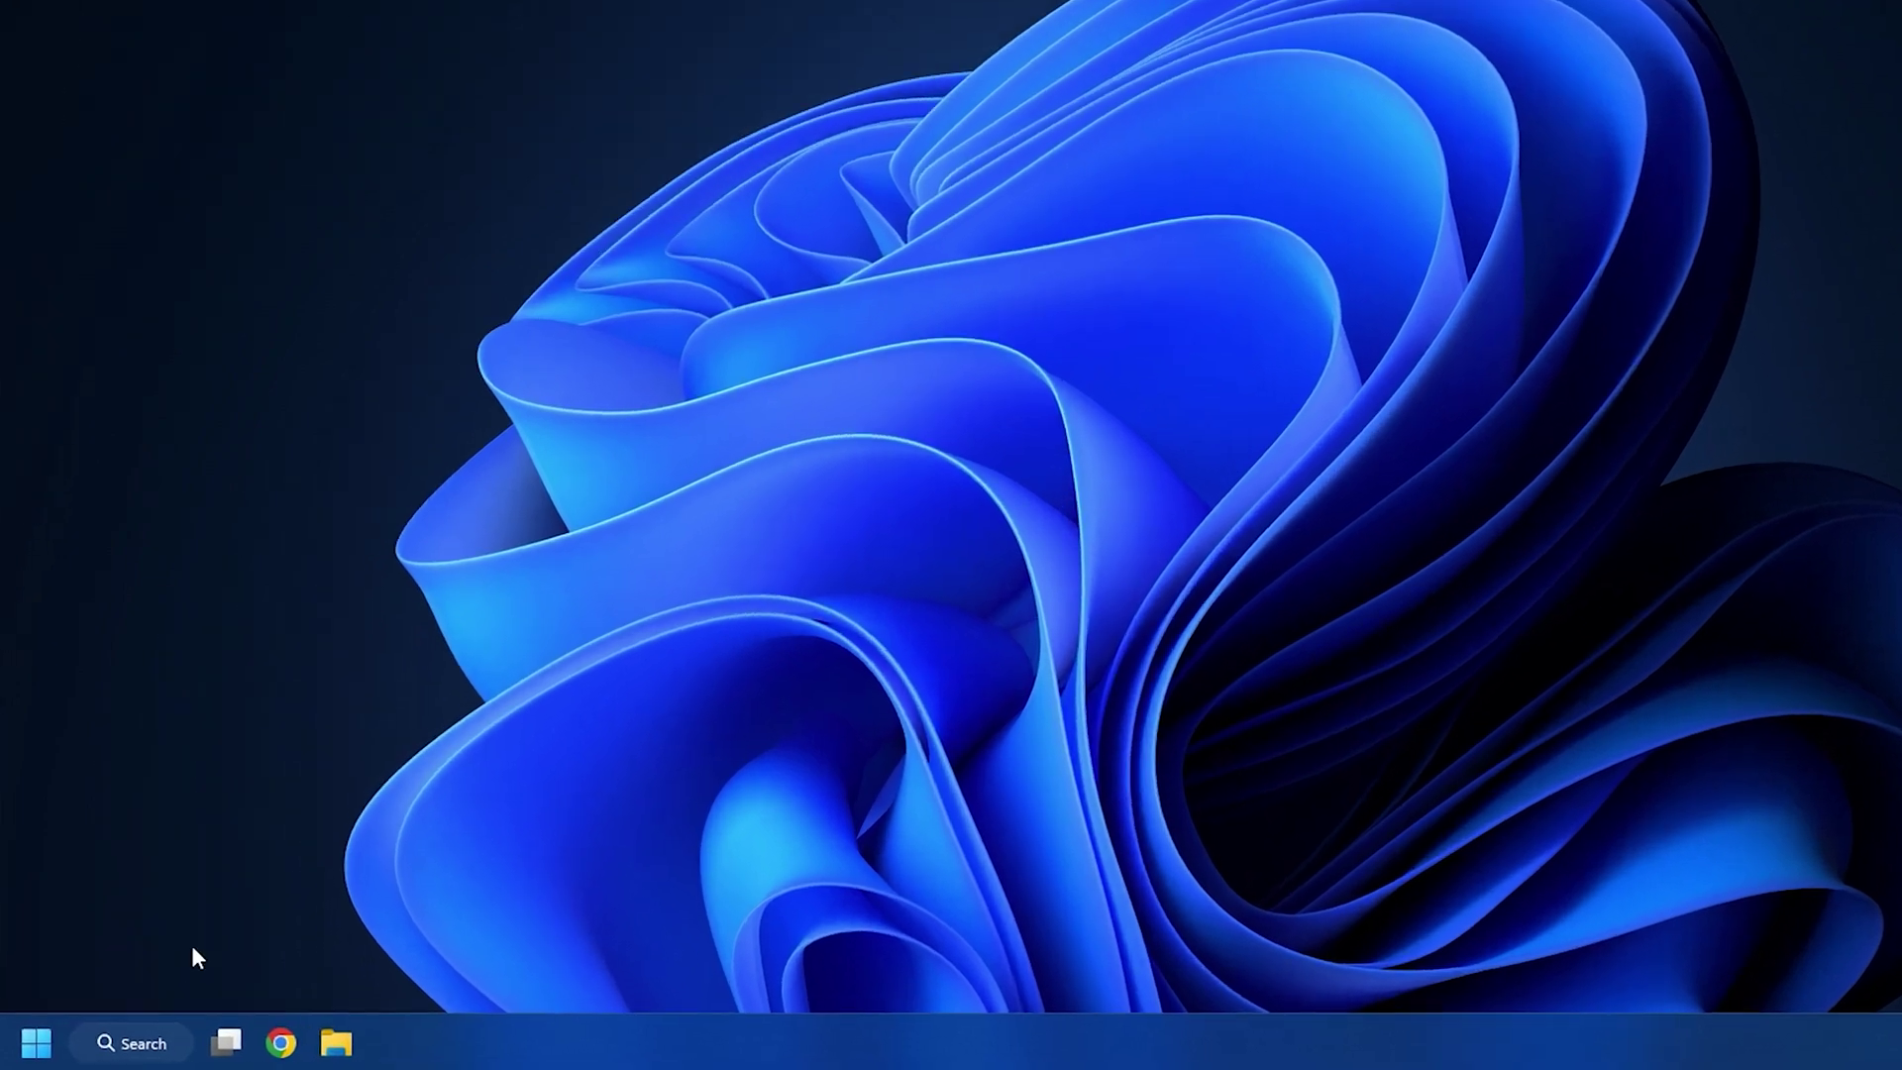
- Launch Registry Editor as admin and go to HKLM\System\CurrentControlSet\Control\Print
{"action": "left_click", "coordinate": [120, 1025]}
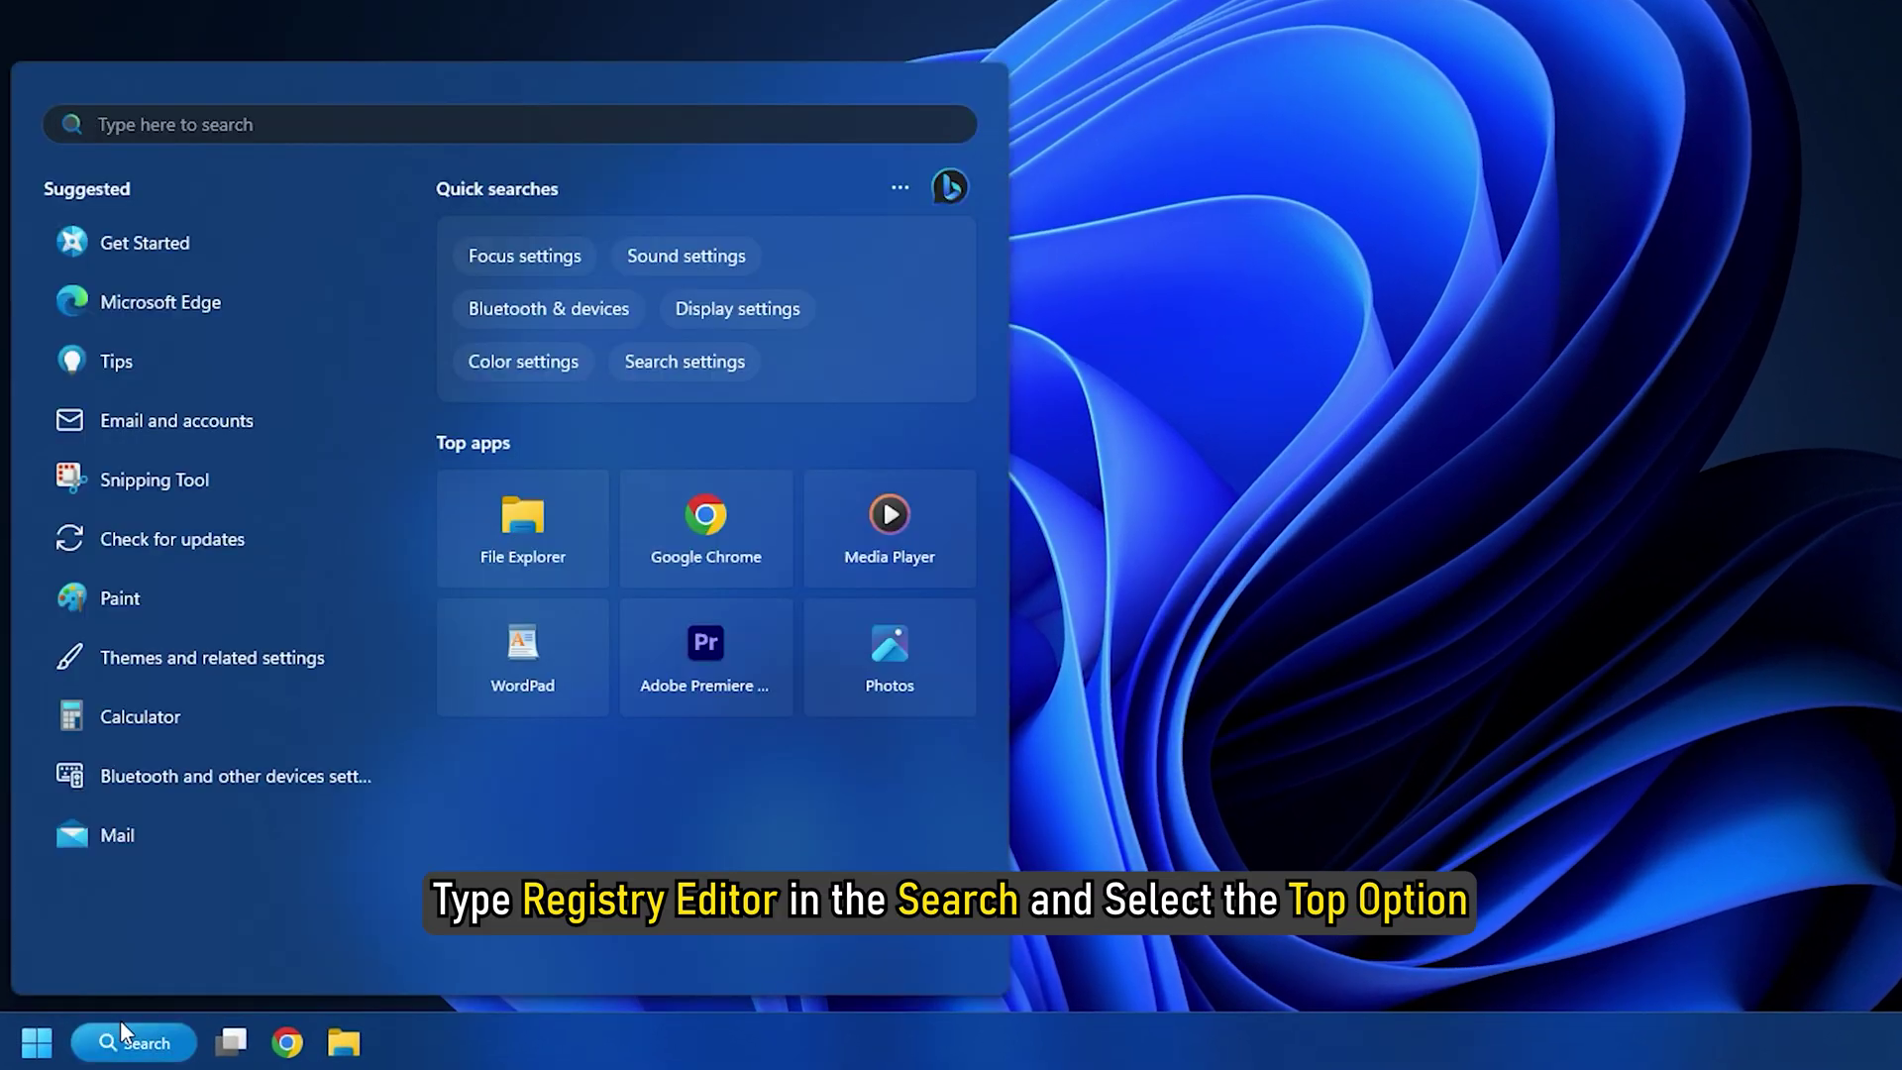
{"action": "type", "text": "registry editor"}
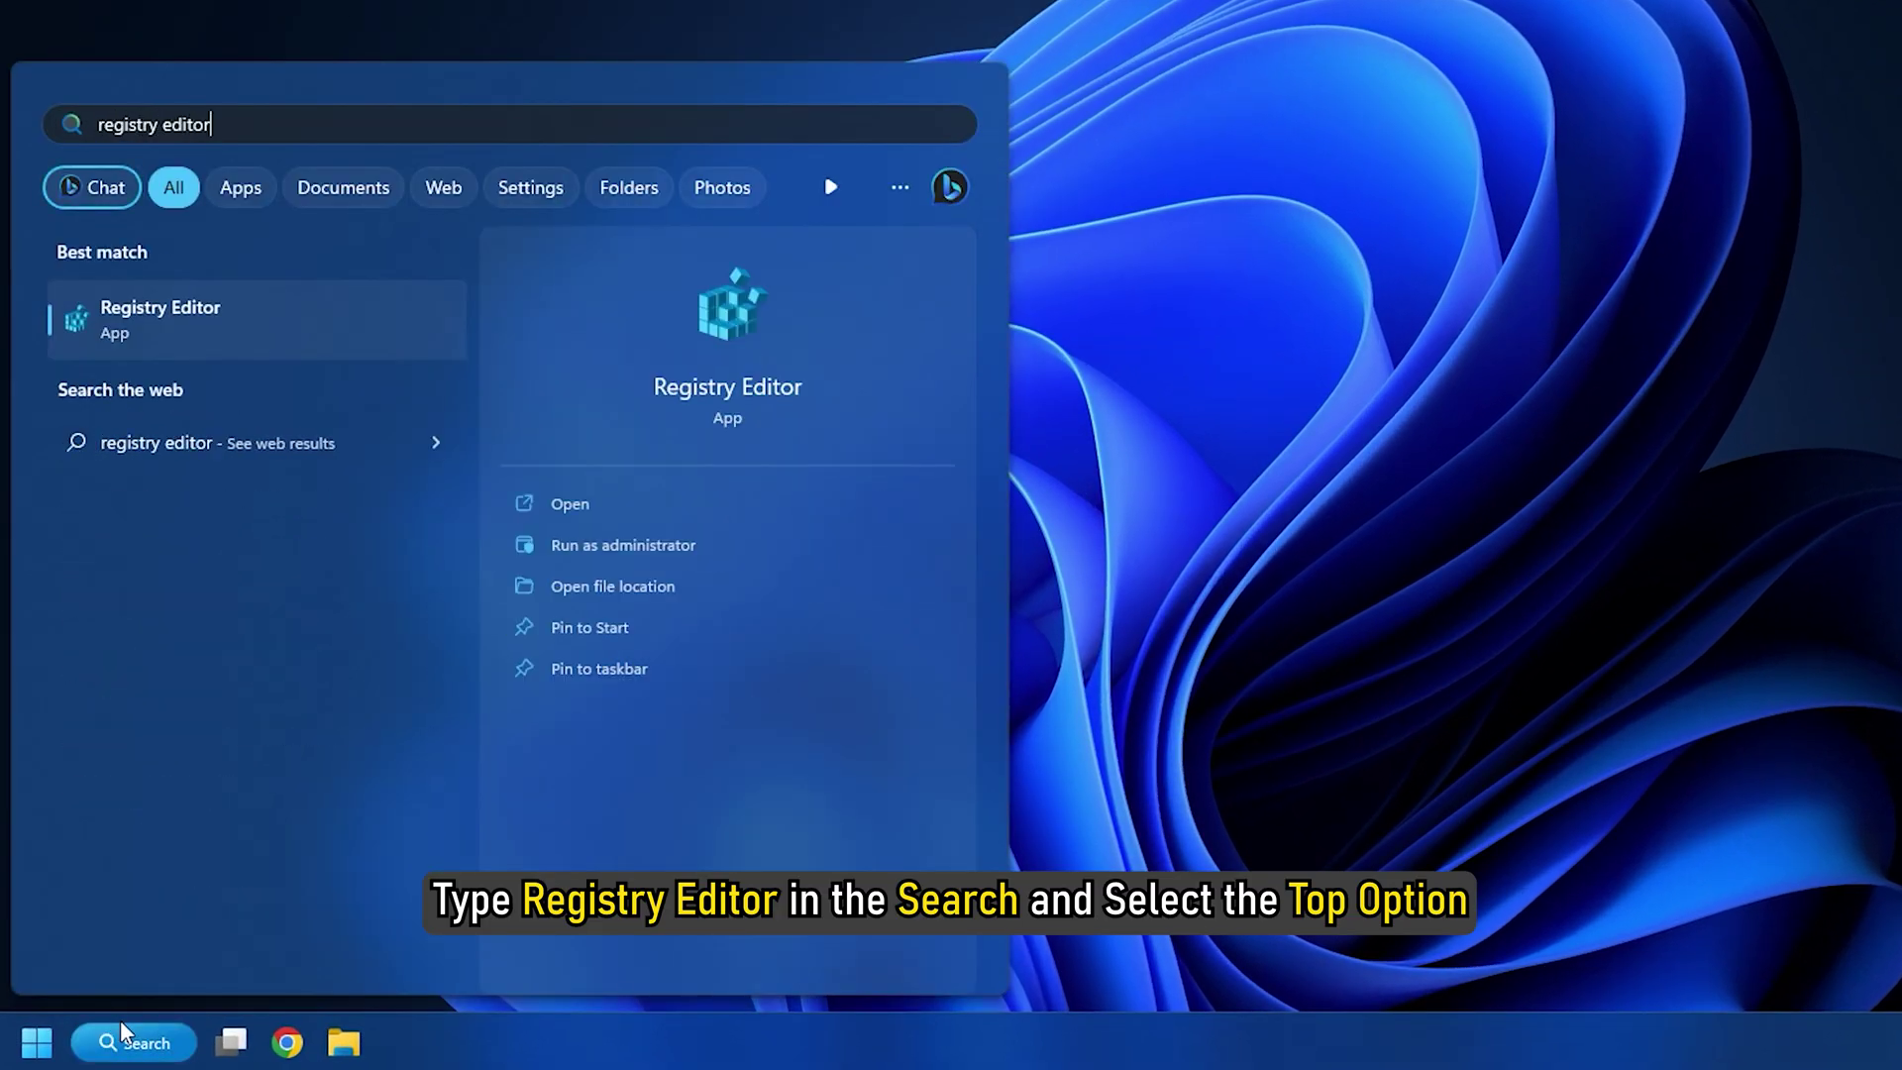
{"action": "left_click", "coordinate": [258, 313]}
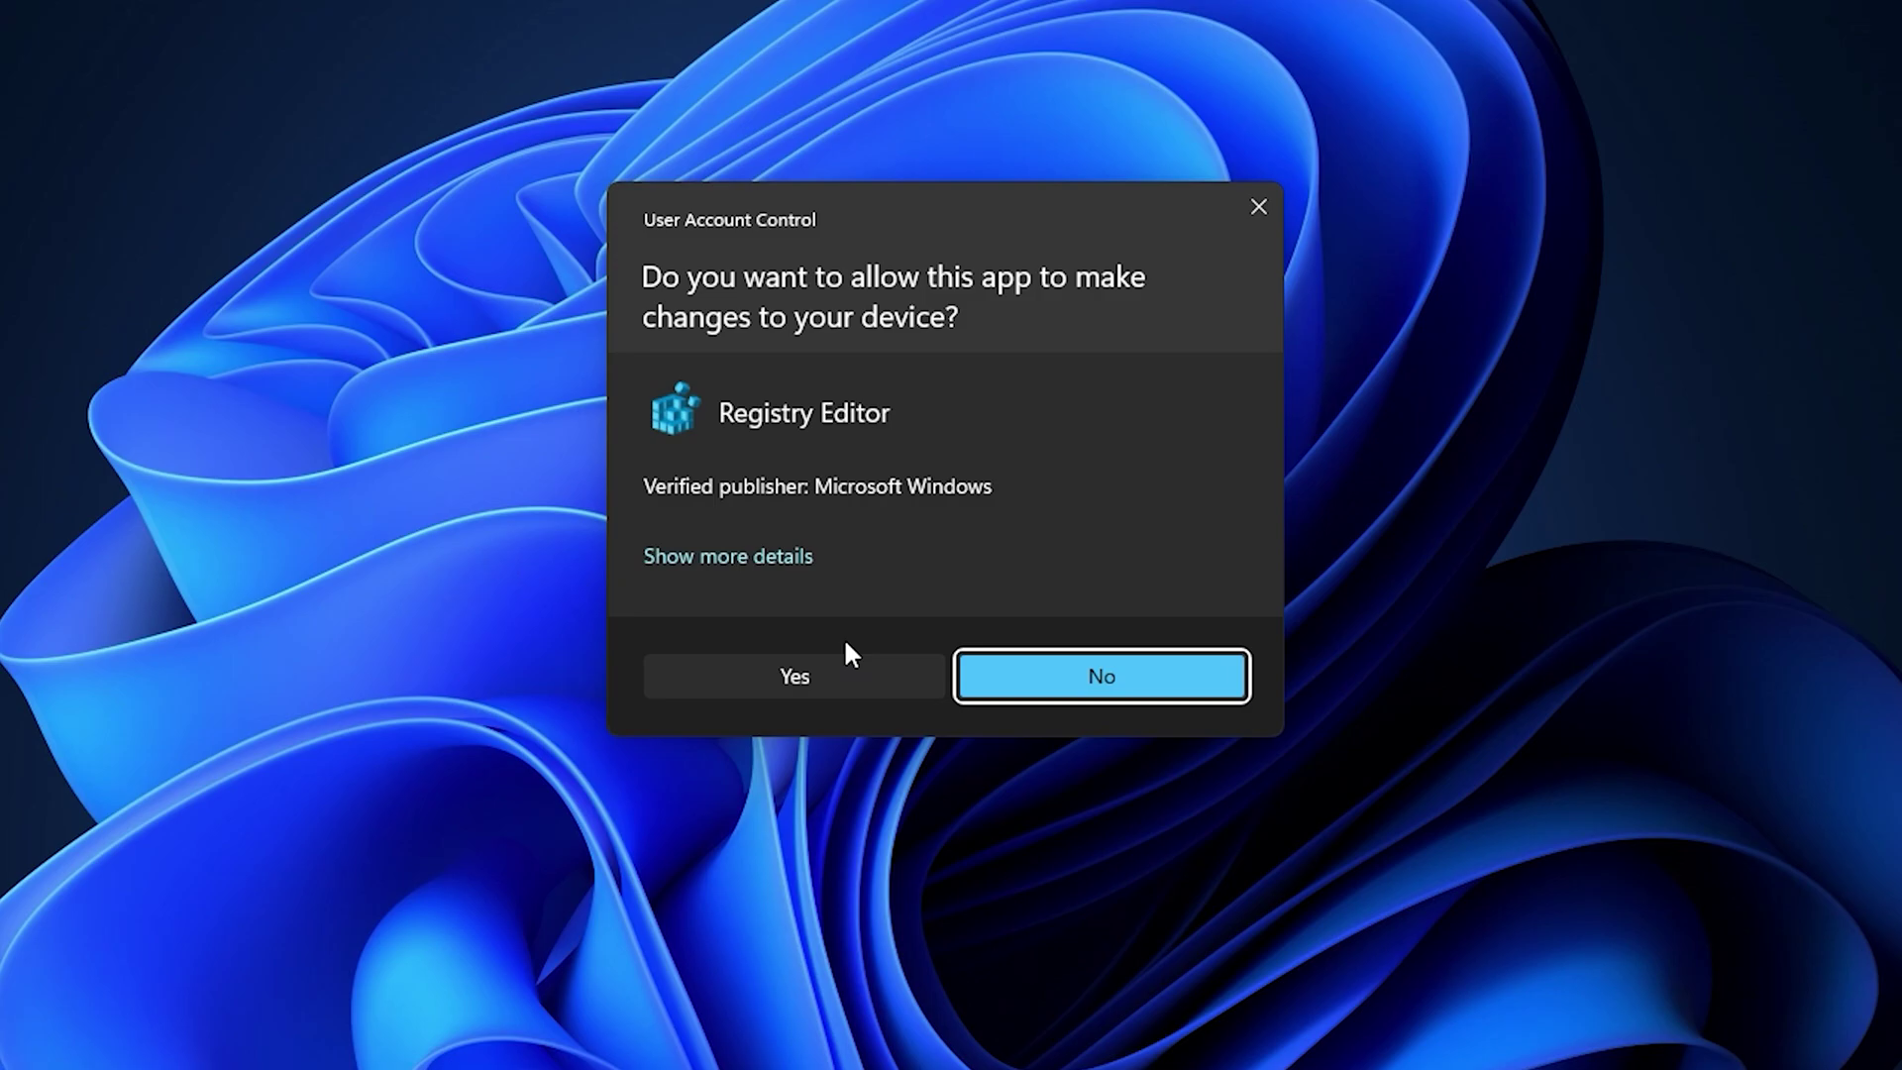
{"action": "left_click", "coordinate": [940, 679]}
{"action": "left_click", "coordinate": [319, 130]}
{"action": "key", "text": "BackSpace"}
{"action": "type", "text": "HKEY_LOCAL_MACHINE\\System\\CurrentControlSet\\Control\\Print"}
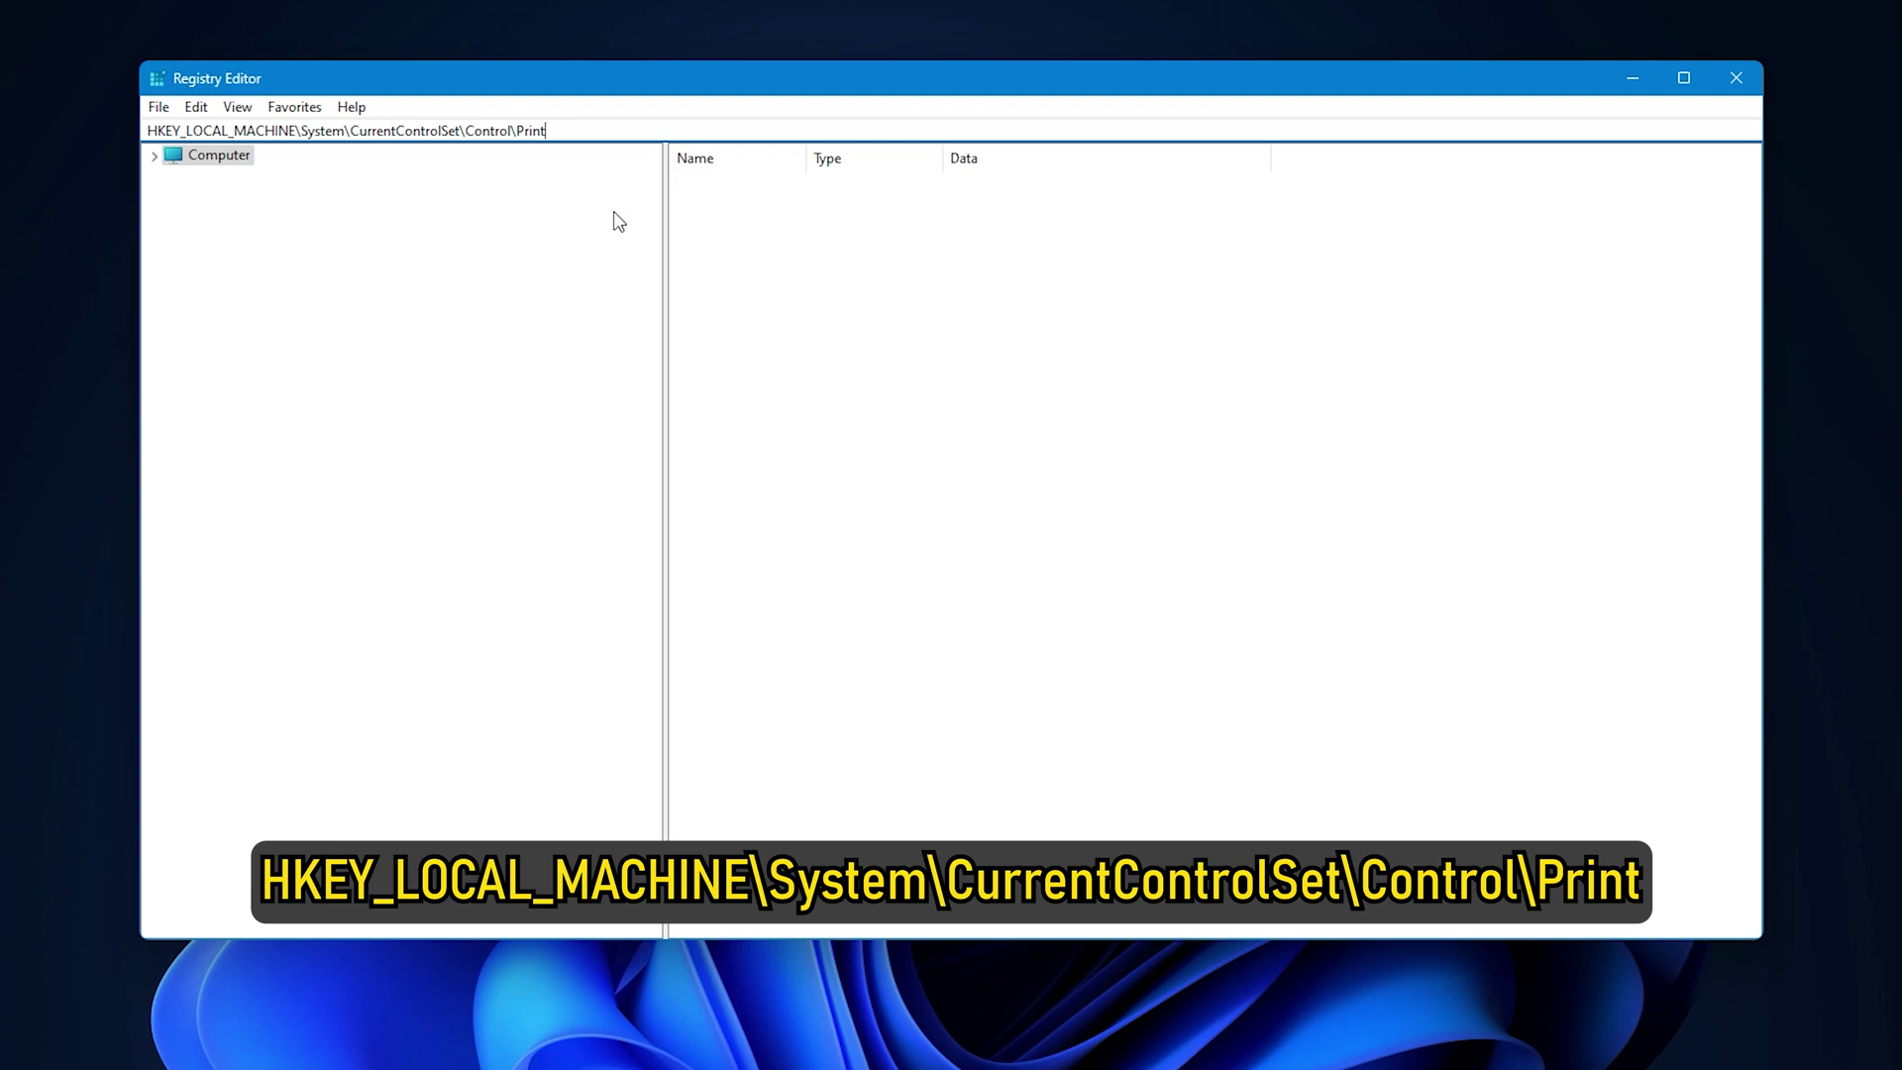
{"action": "key", "text": "Return"}
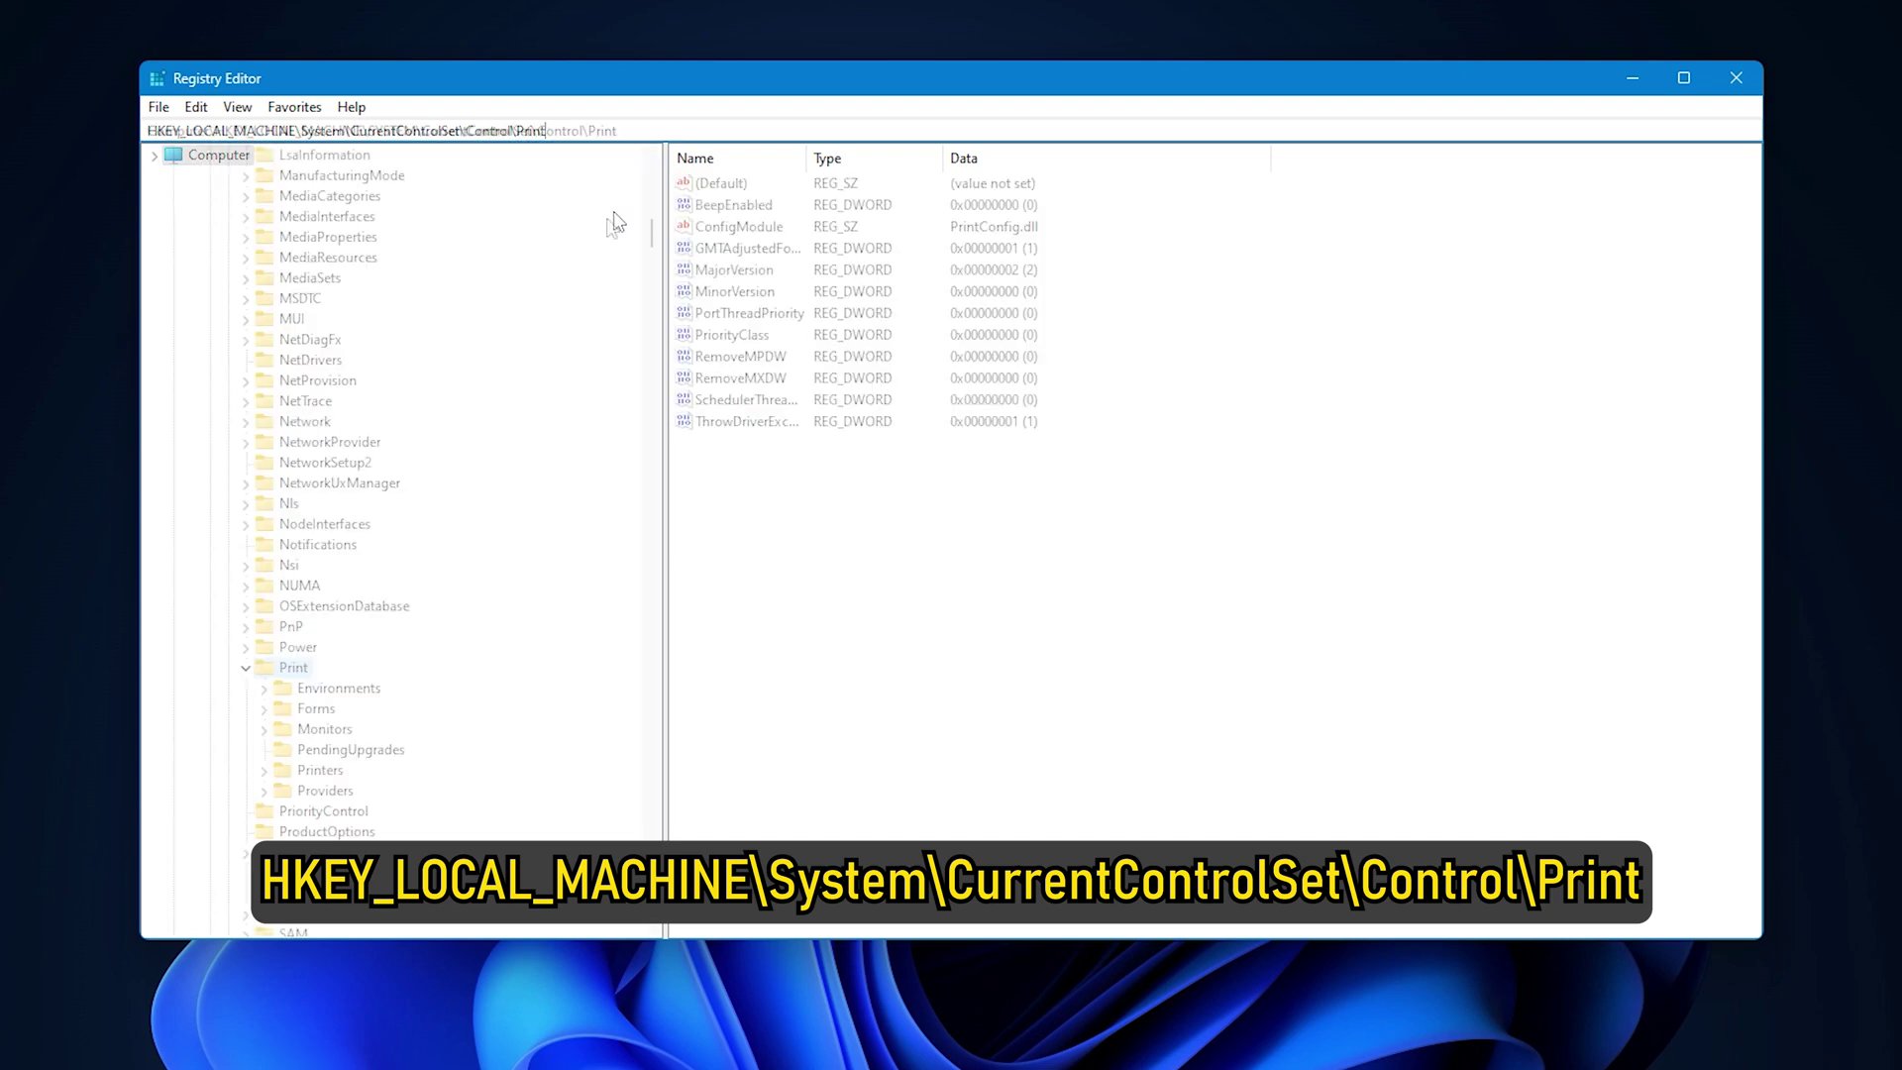
- Add a 32-bit DWORD RPCAuthnLevelPrivacyEnabled with value data 0
{"action": "right_click", "coordinate": [1077, 543]}
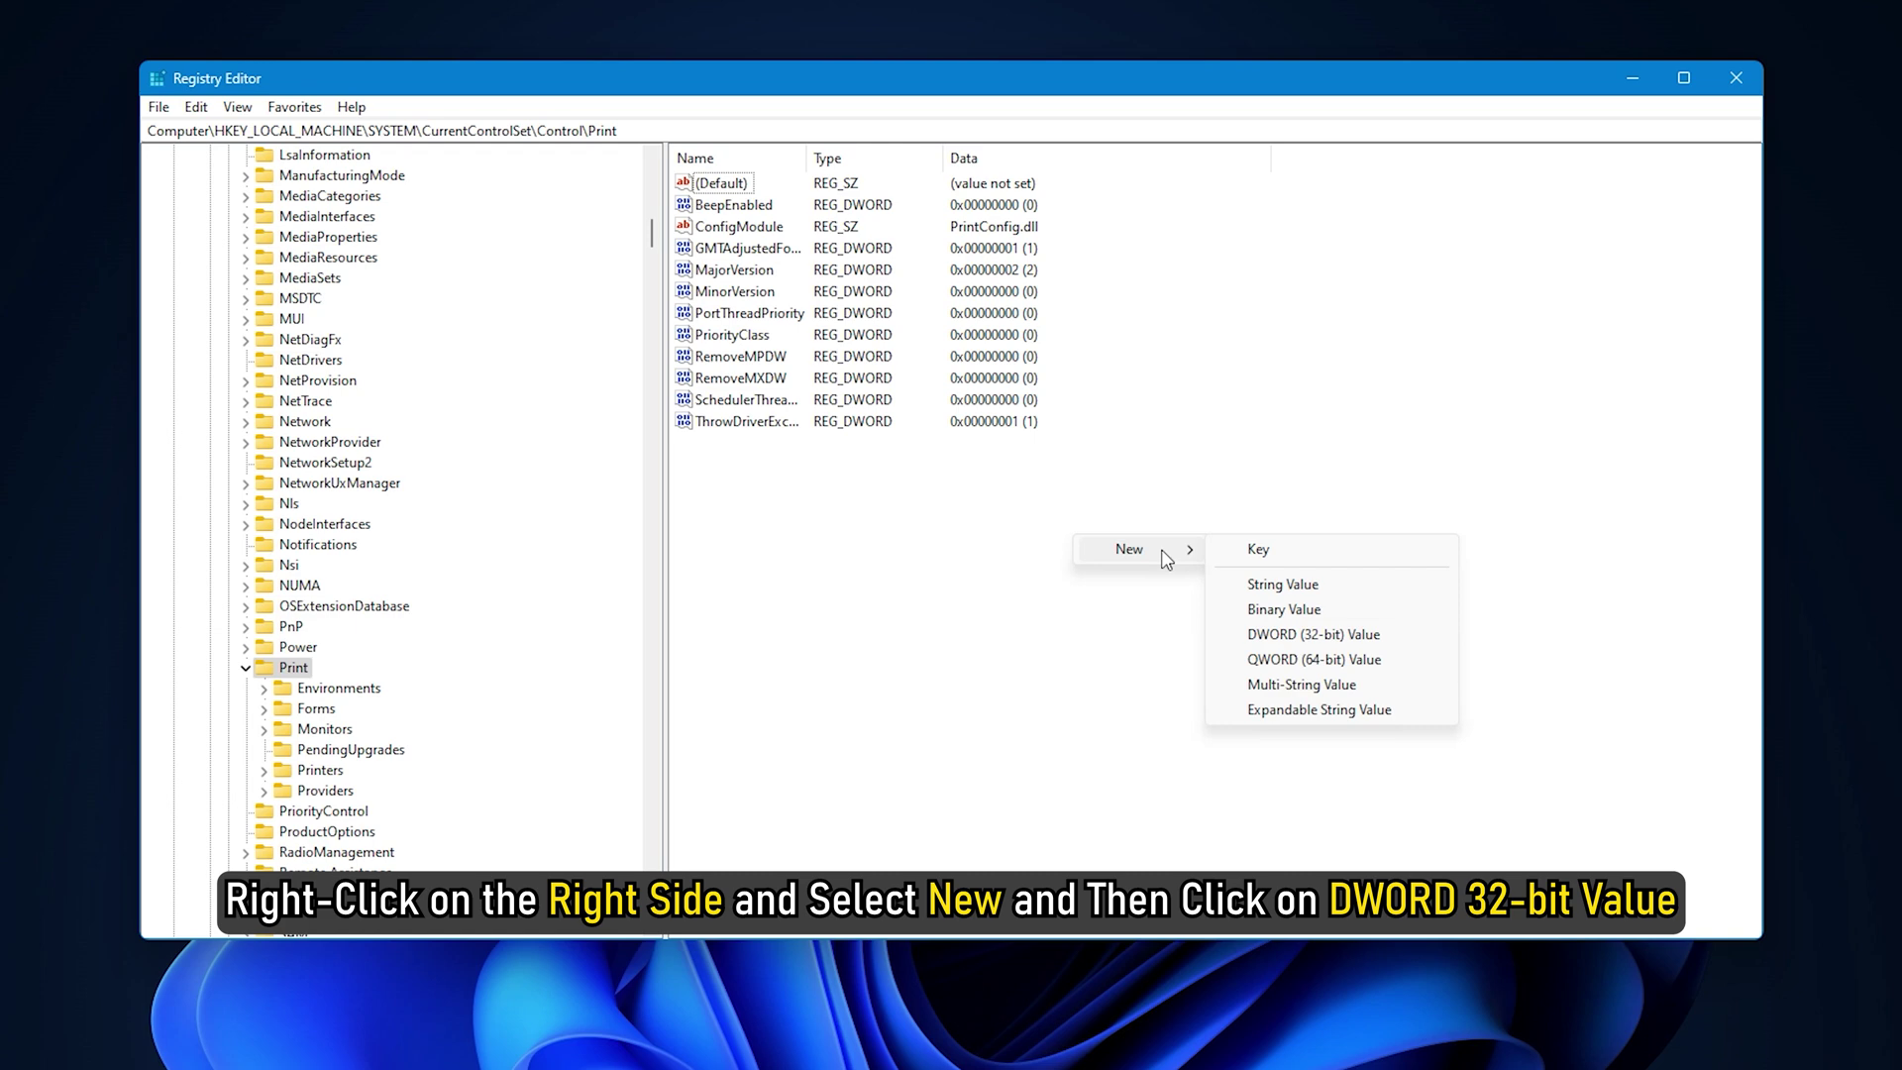
{"action": "mouse_move", "coordinate": [1132, 549]}
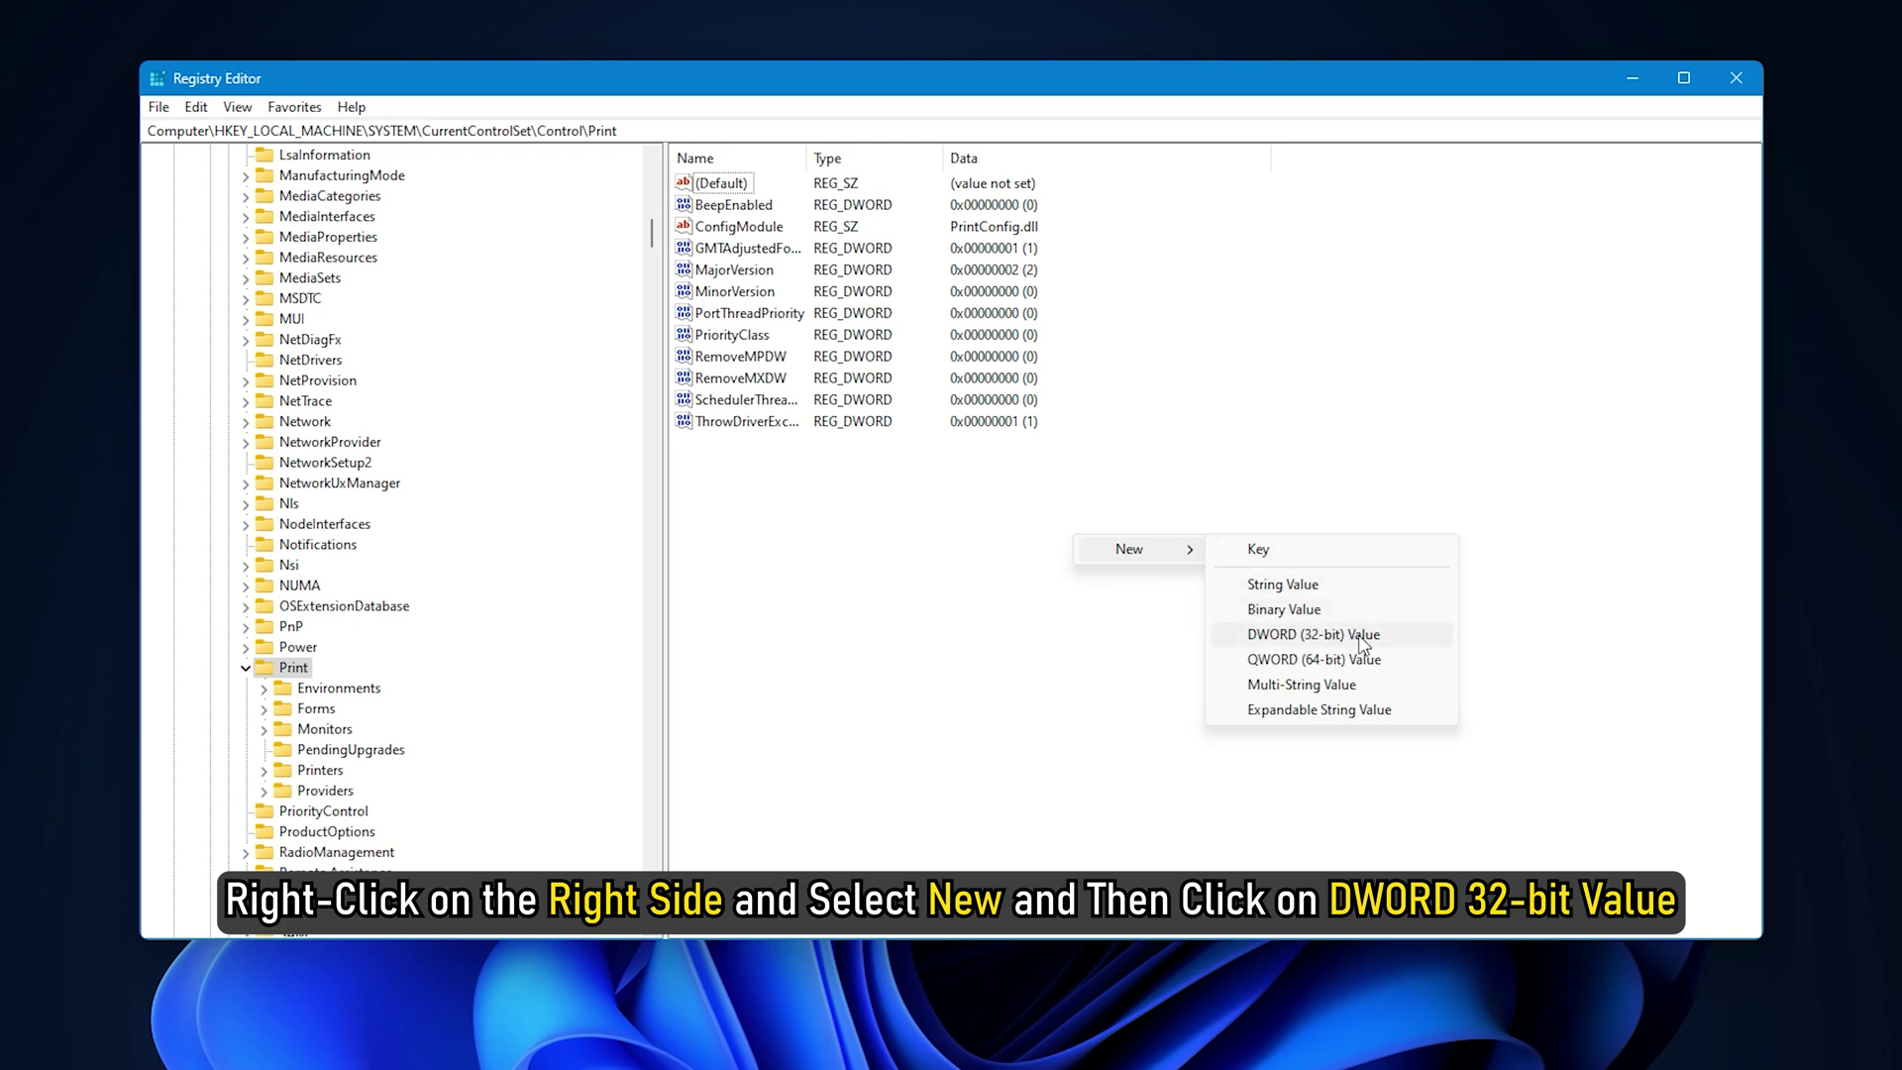
{"action": "left_click", "coordinate": [1394, 639]}
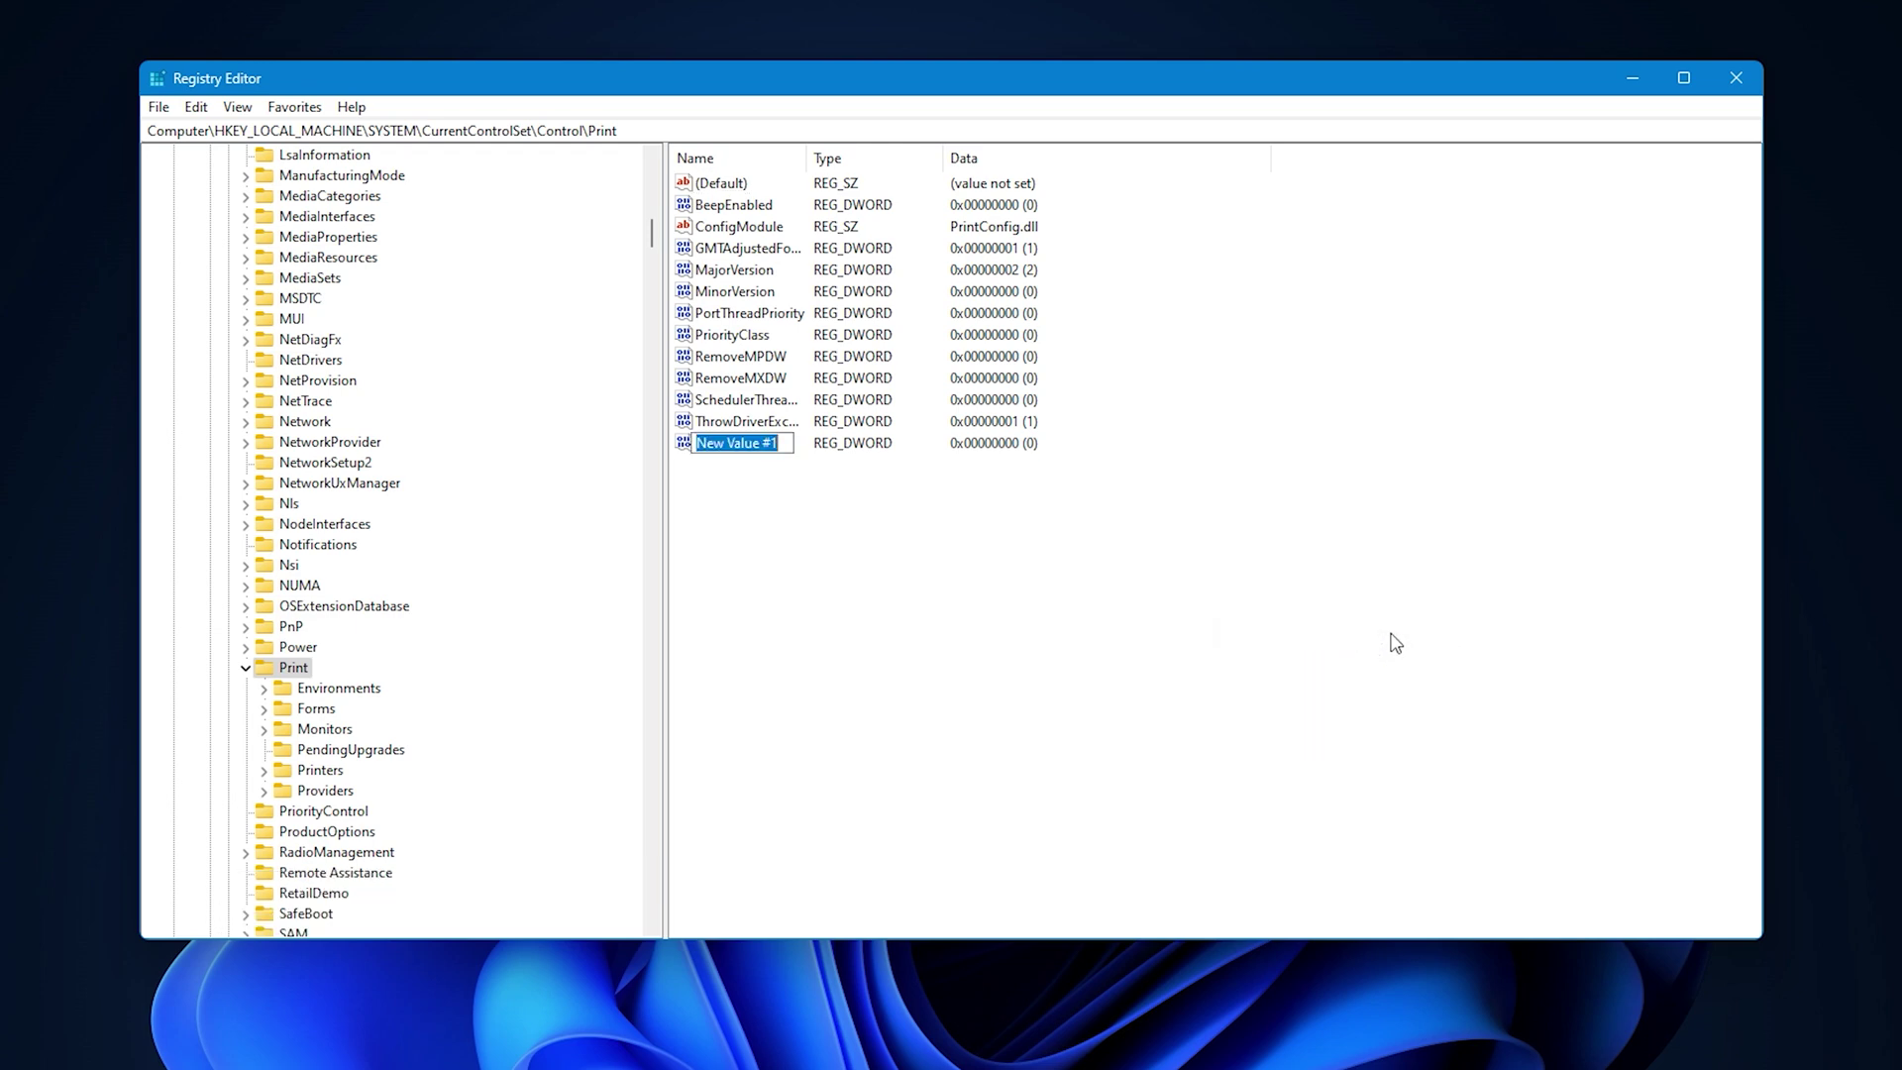
{"action": "type", "text": "RPCAuthnLevelPrivacyEnabled"}
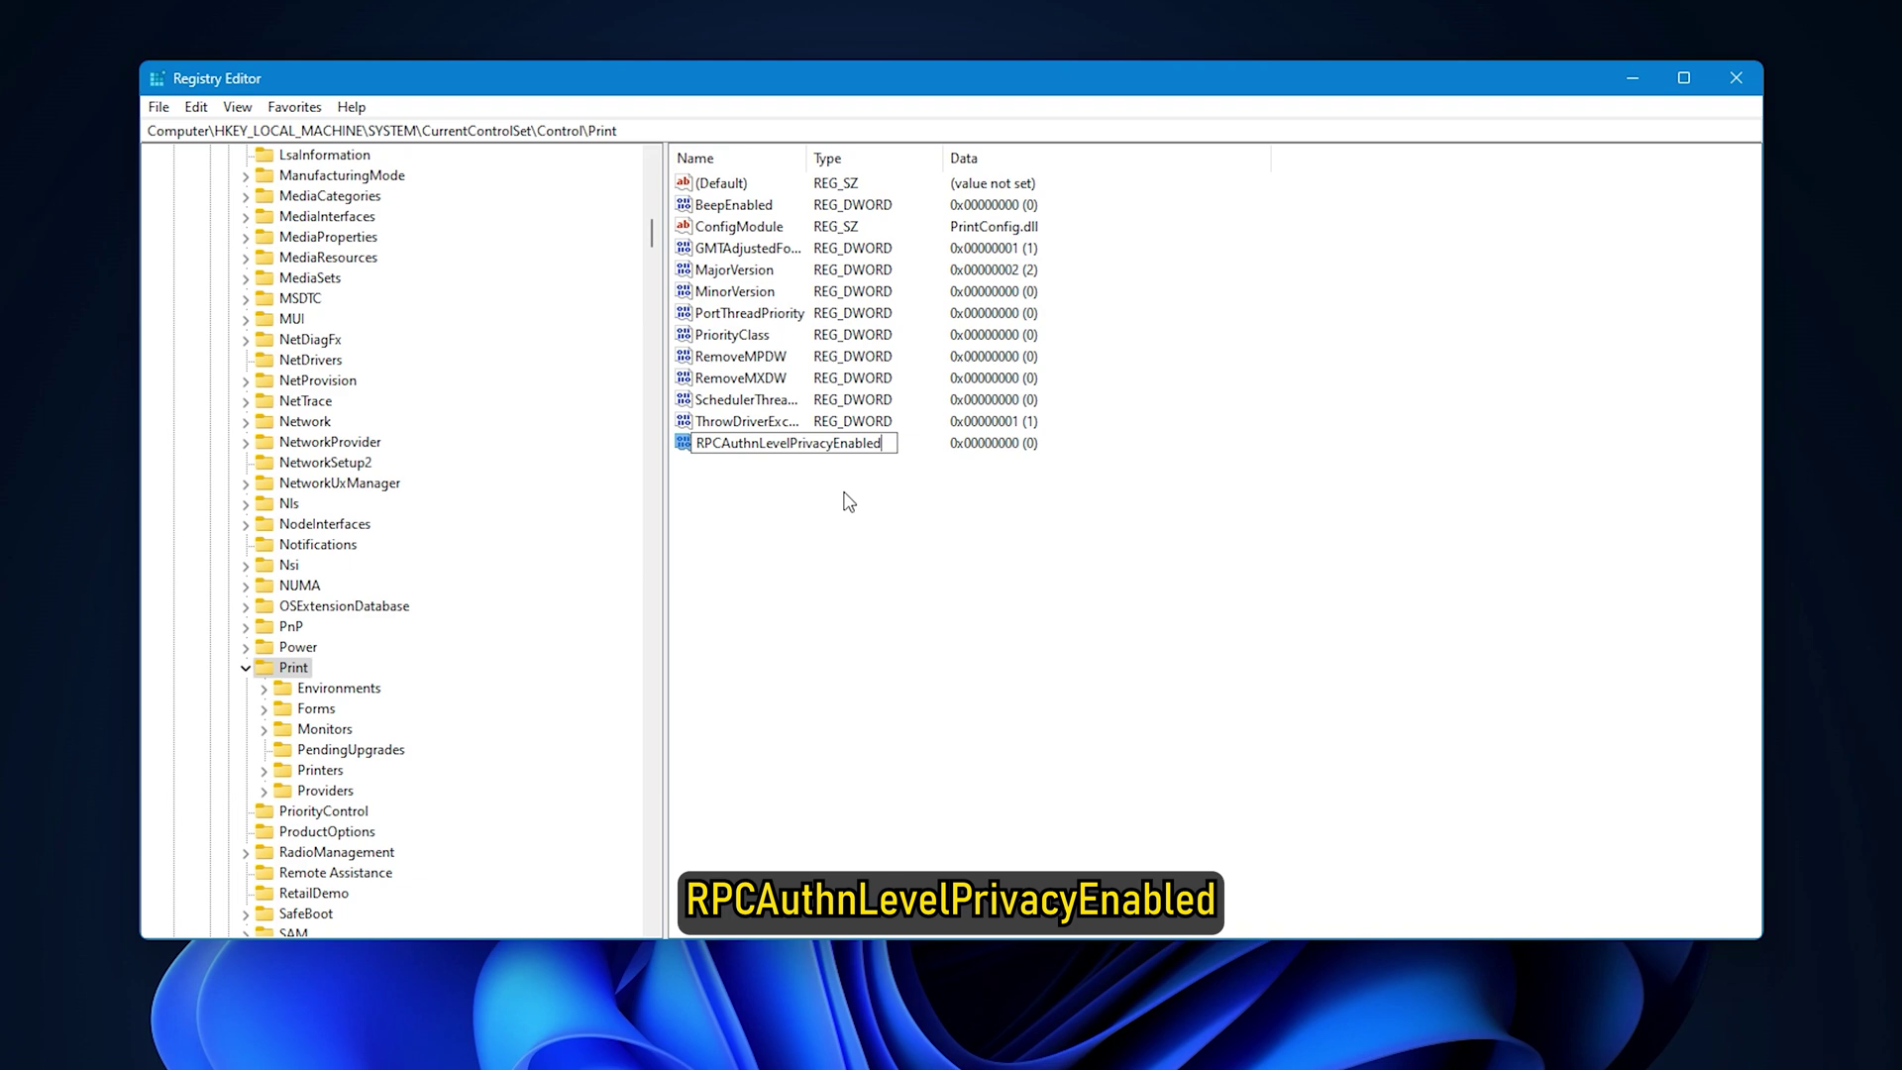
{"action": "key", "text": "Return"}
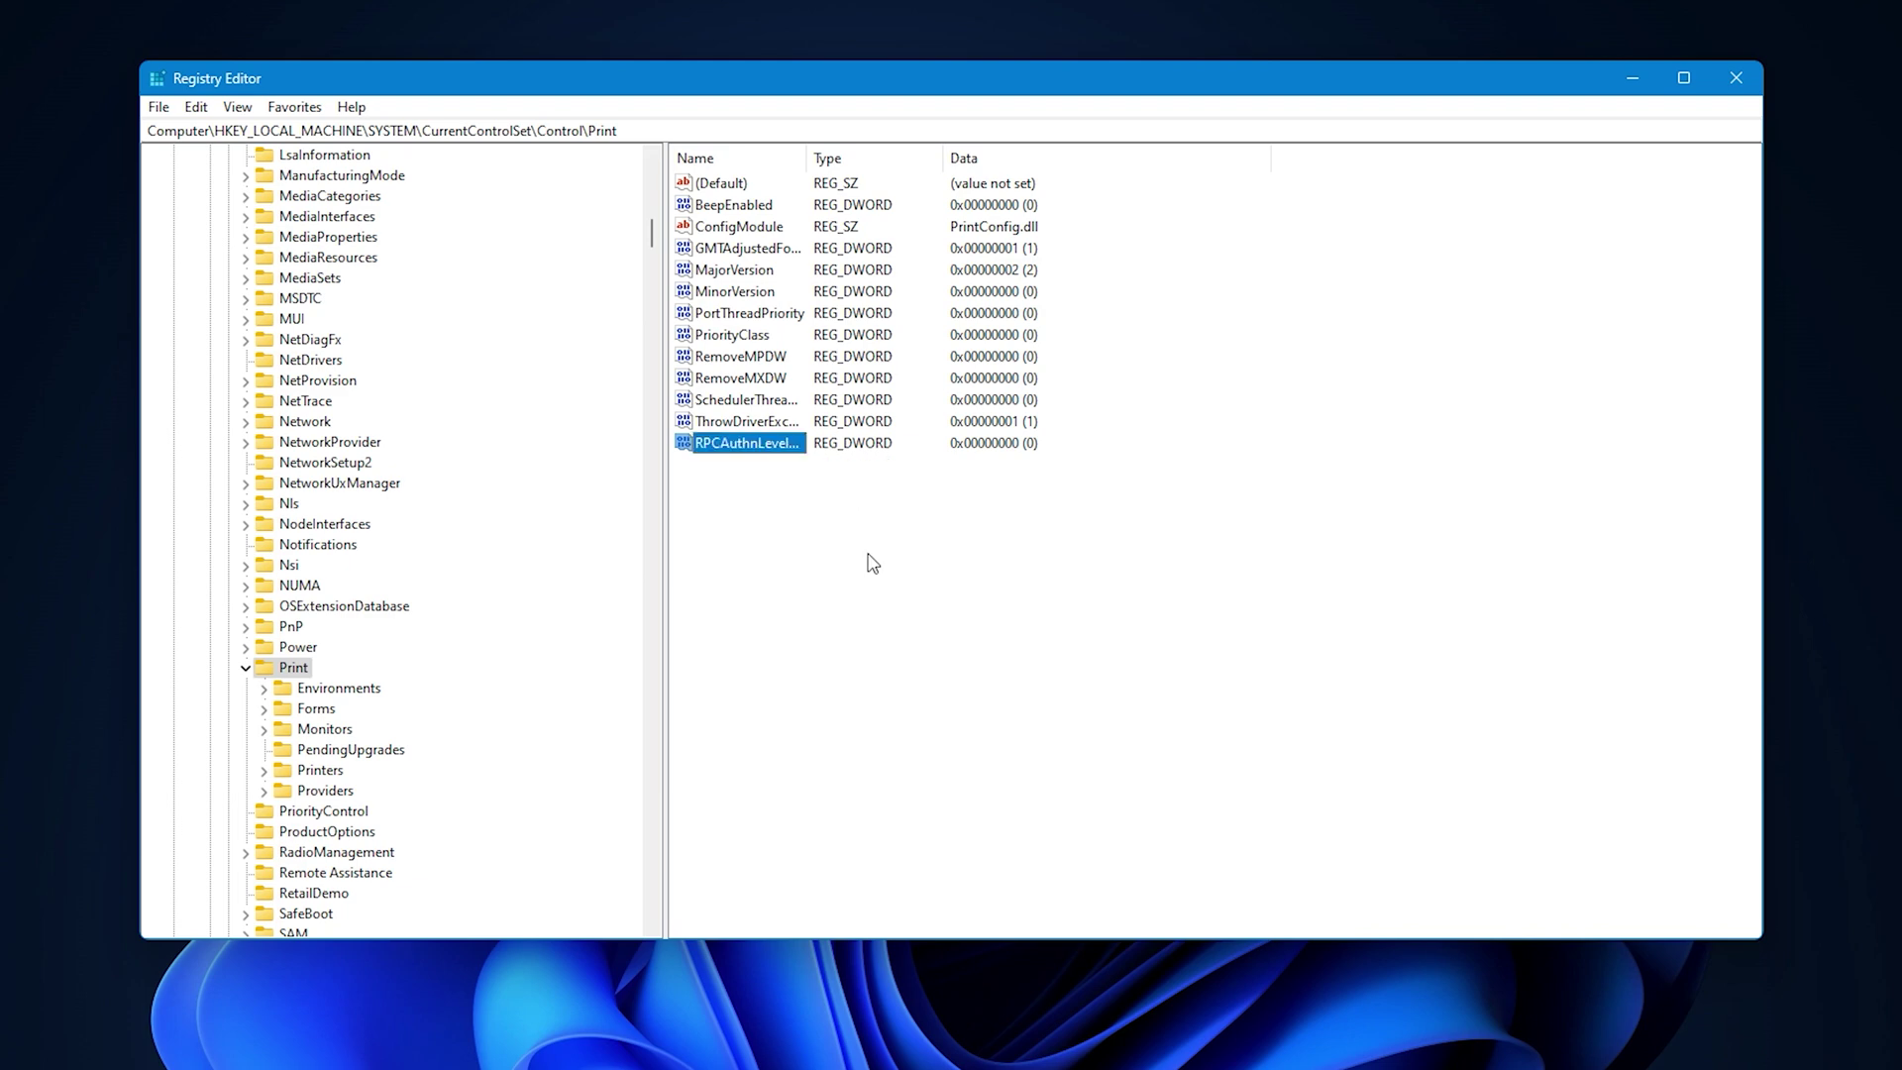
{"action": "double_click", "coordinate": [786, 444]}
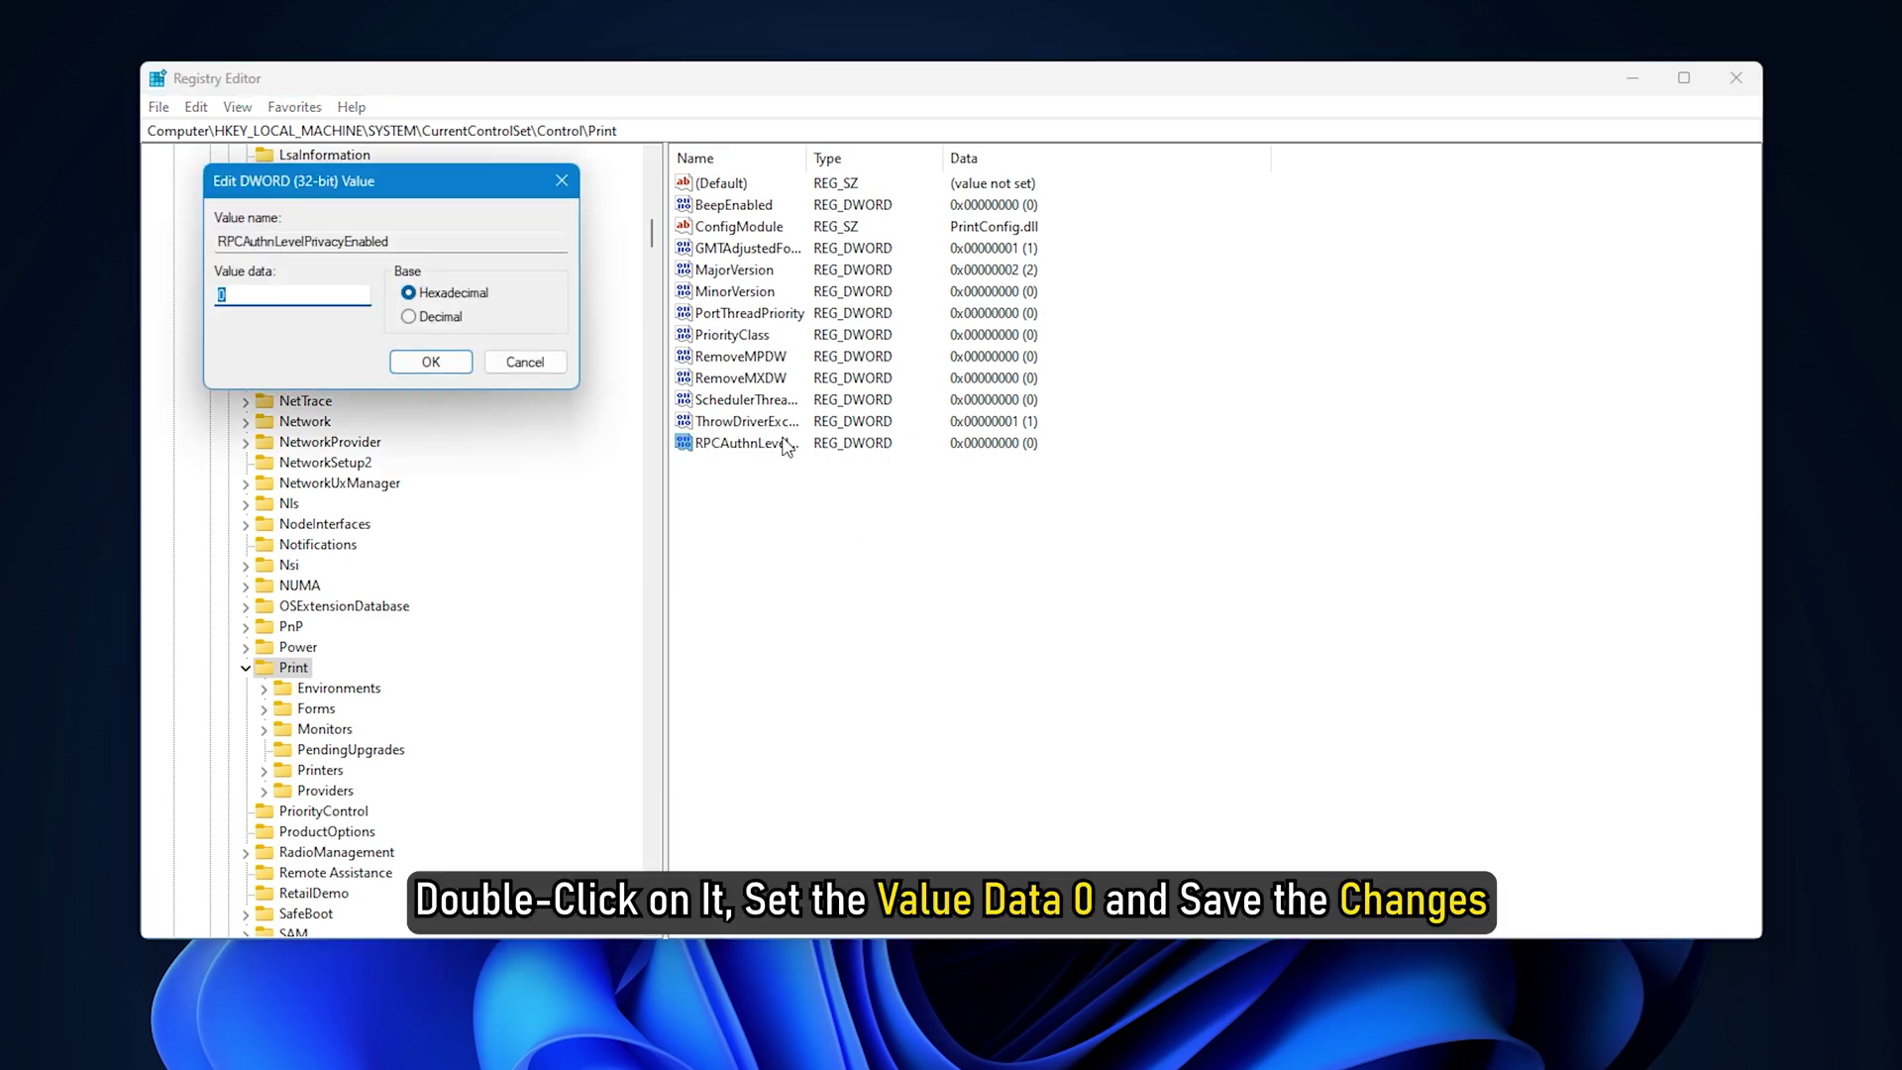
{"action": "type", "text": "0"}
{"action": "key", "text": "Return"}
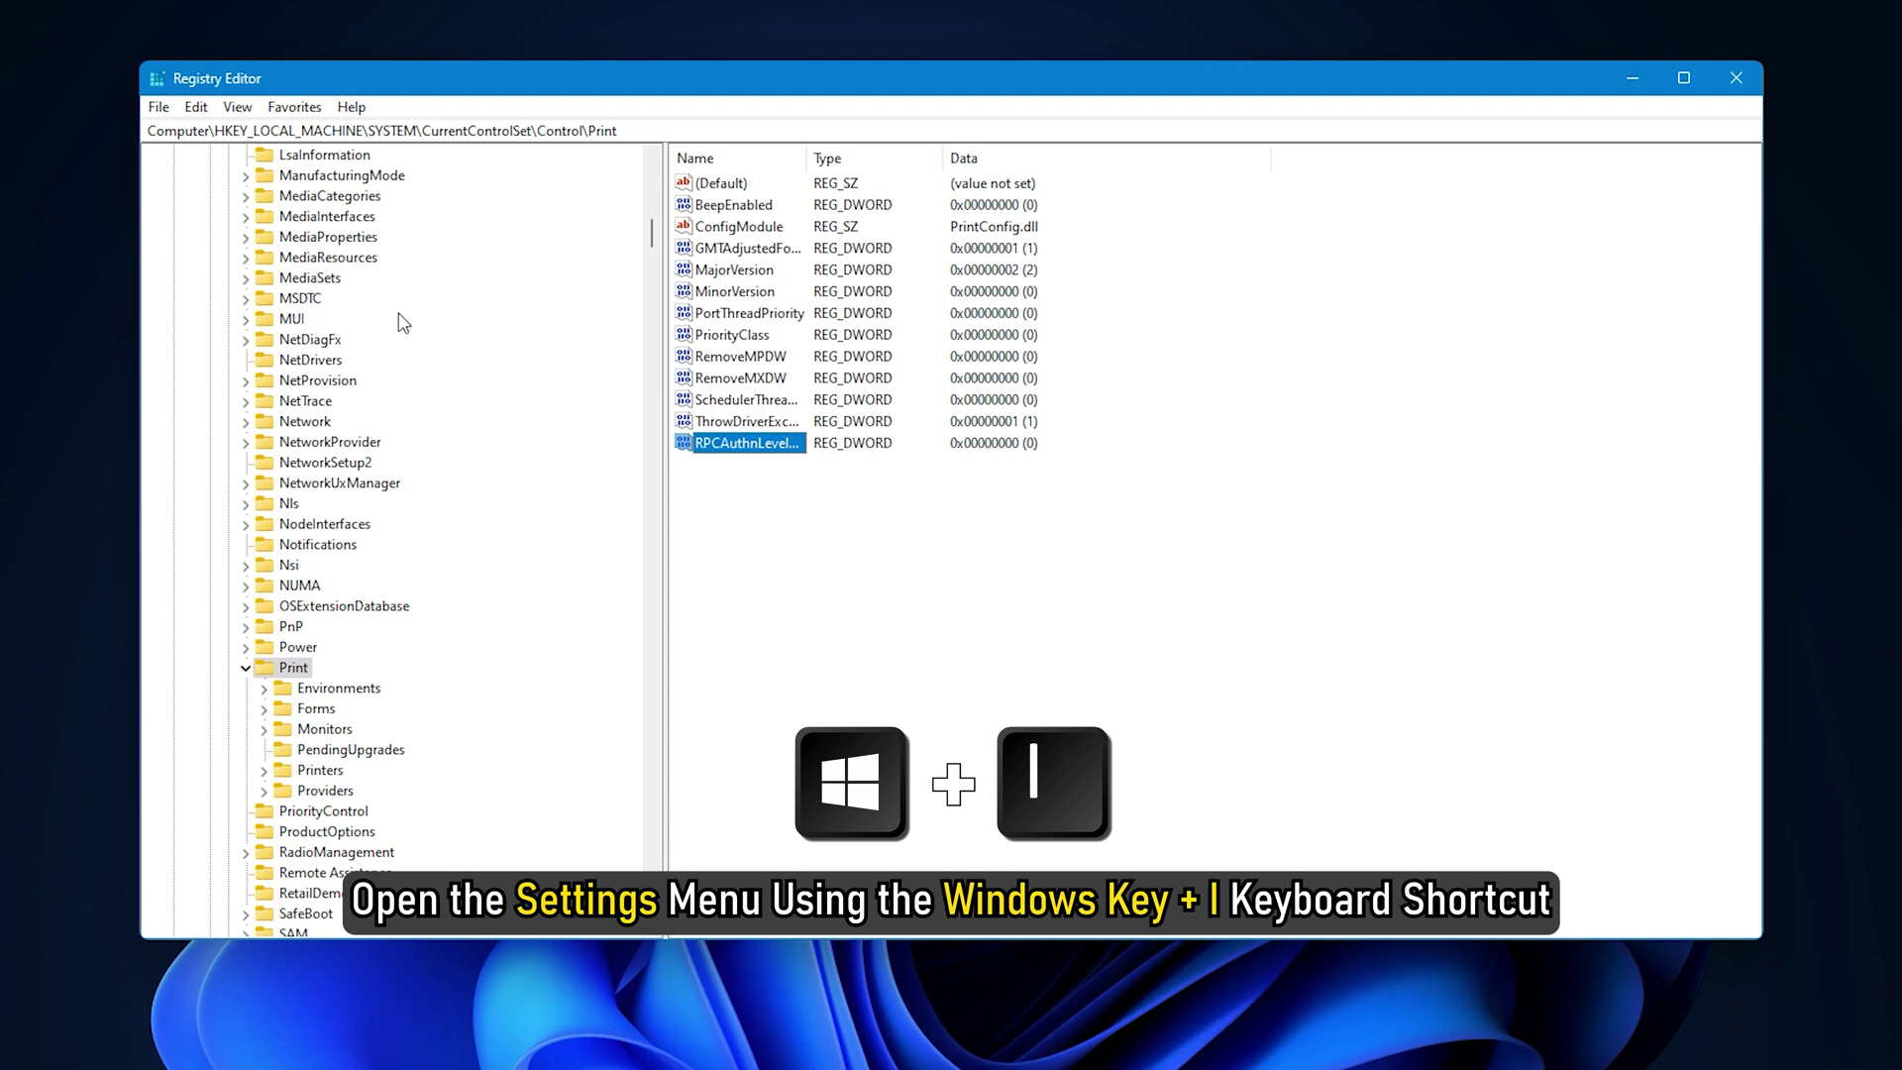
- Open the Update history page under Windows Update in Settings
{"action": "key", "text": "super+i"}
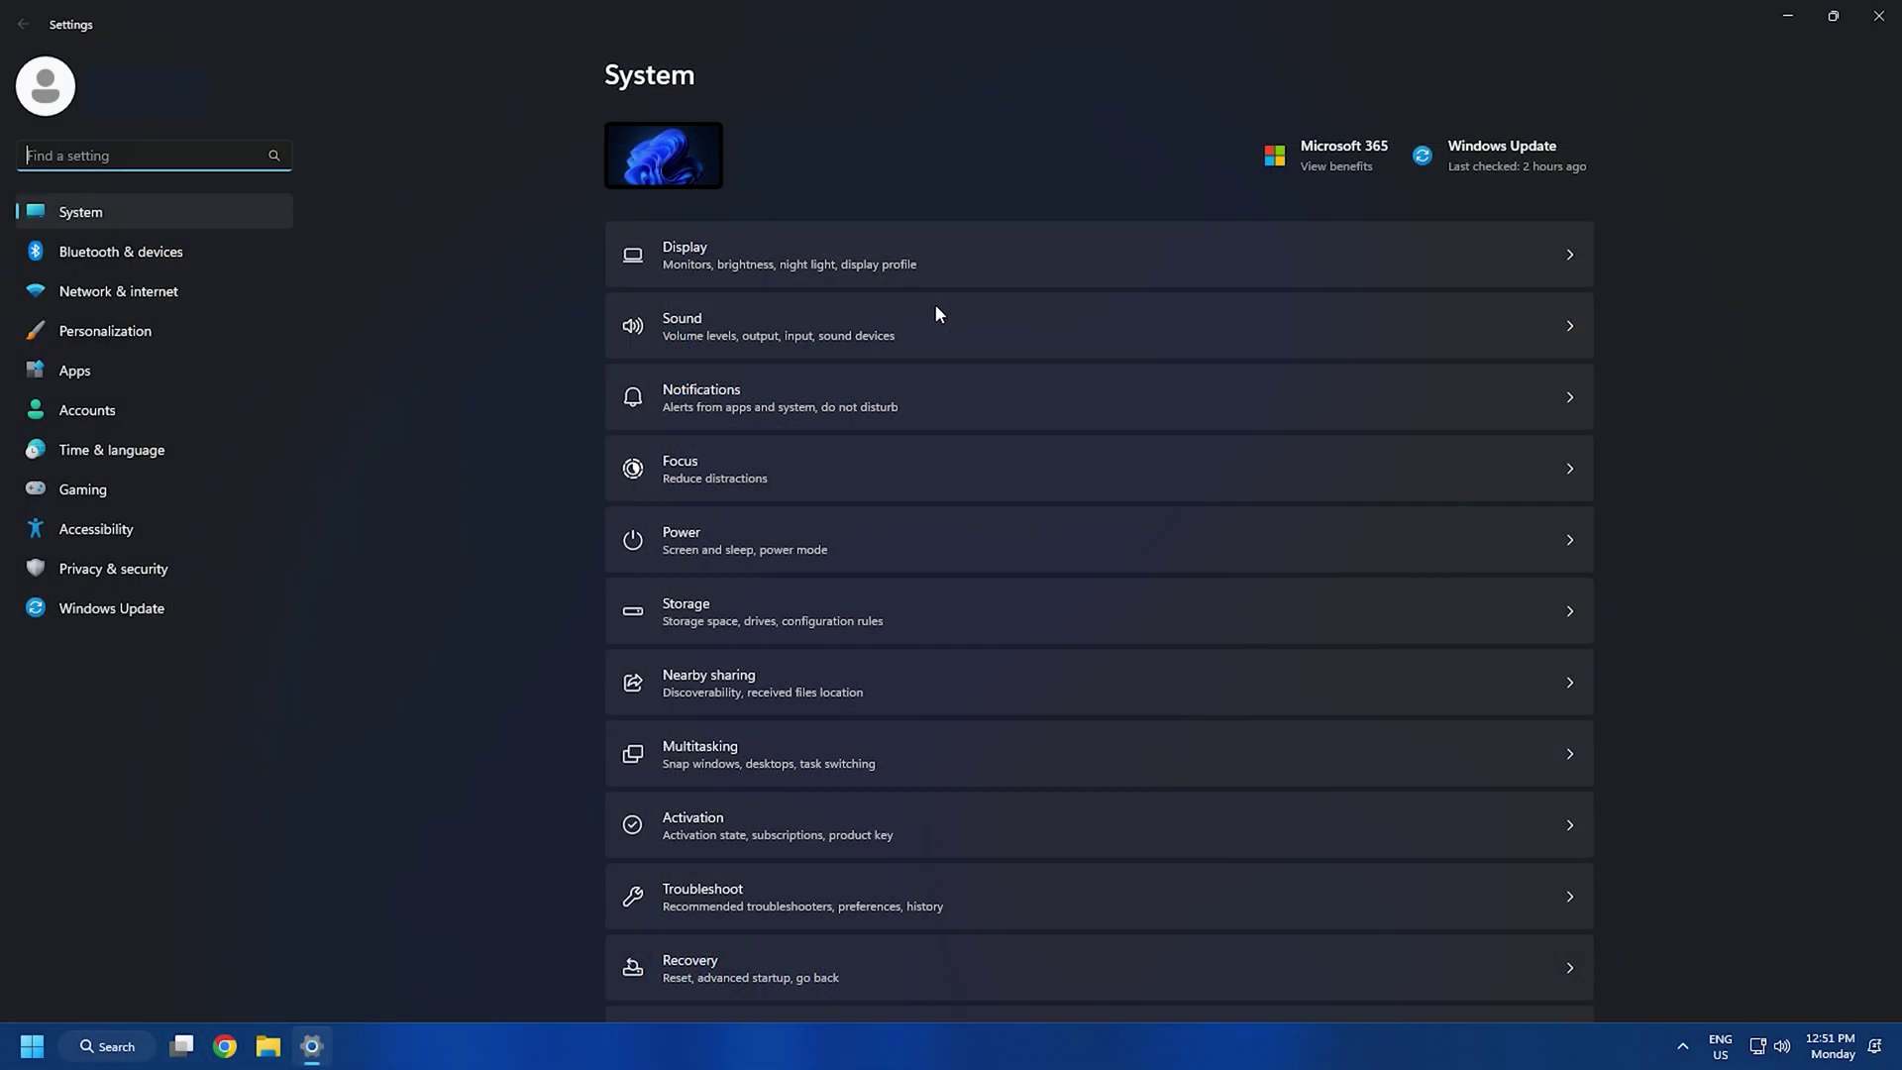
{"action": "left_click", "coordinate": [172, 610]}
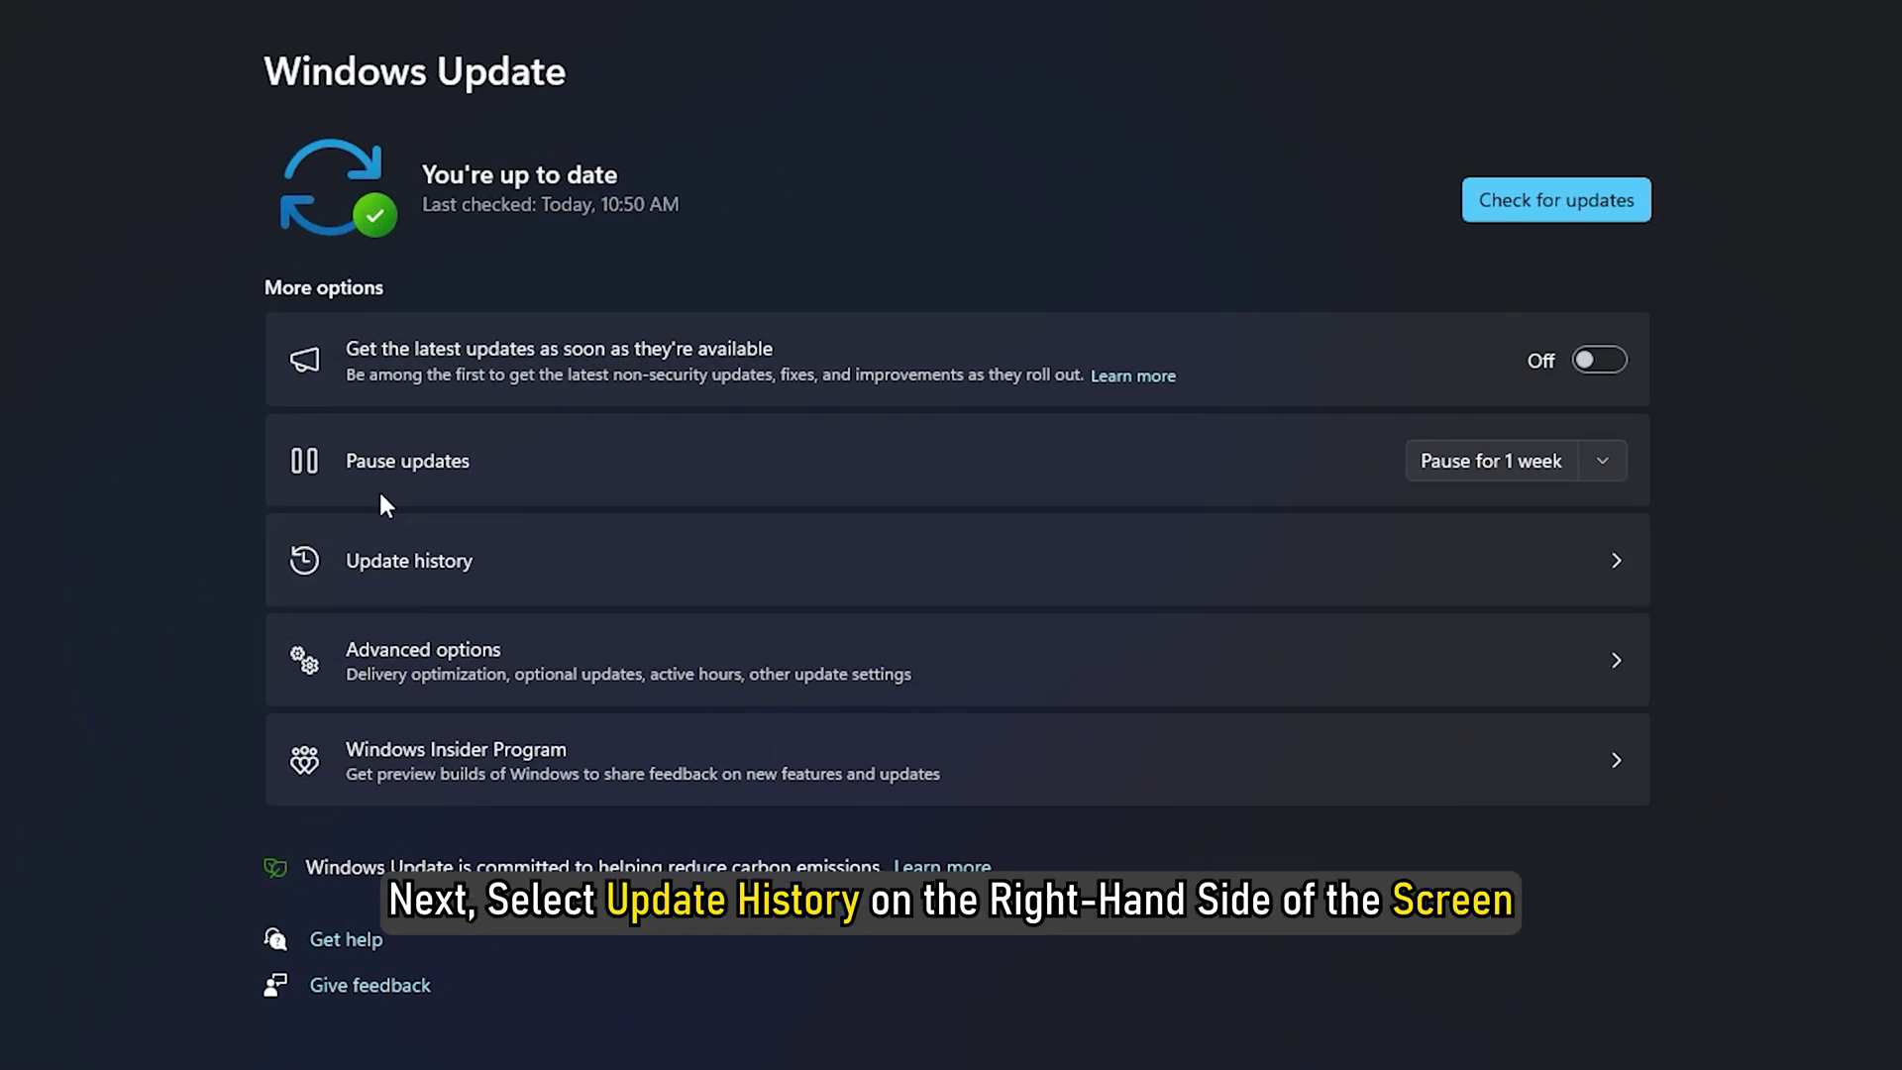
{"action": "left_click", "coordinate": [500, 557]}
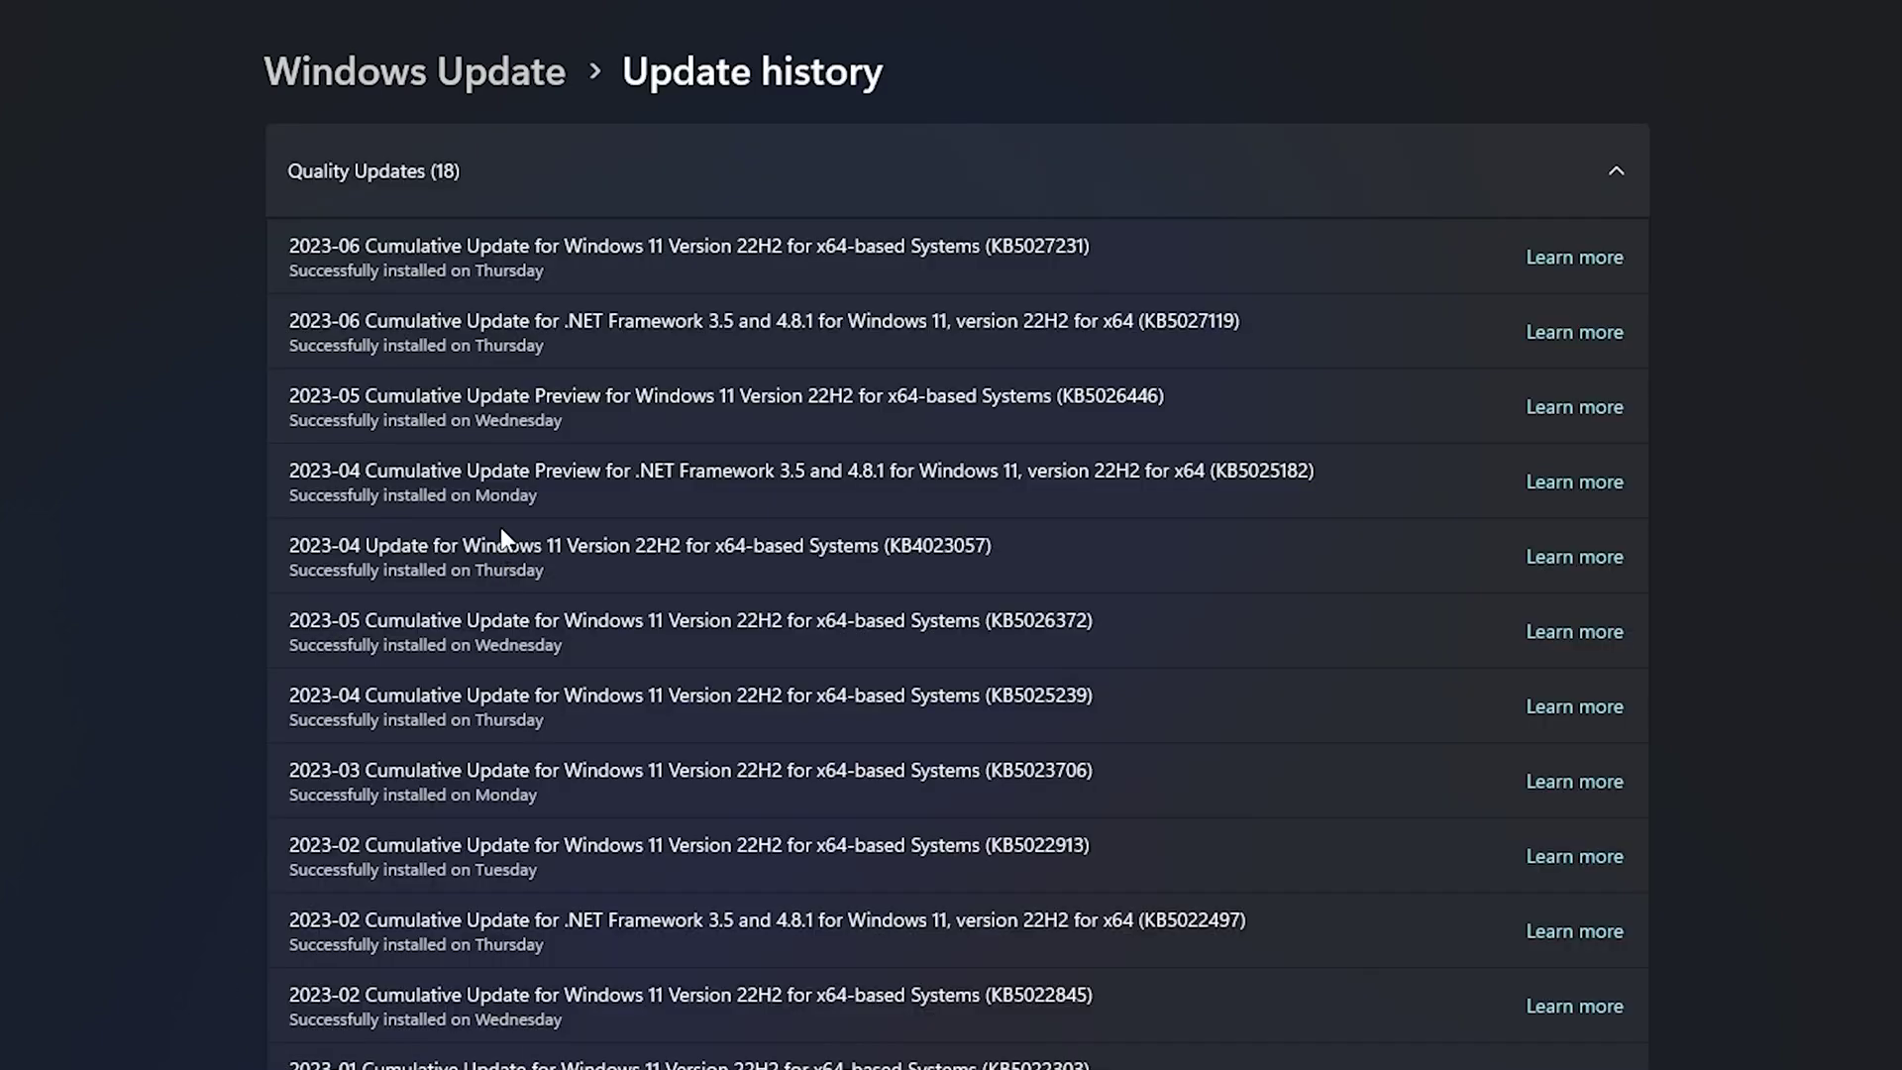
{"action": "scroll", "coordinate": [501, 528], "scroll_direction": "down", "scroll_amount": 5}
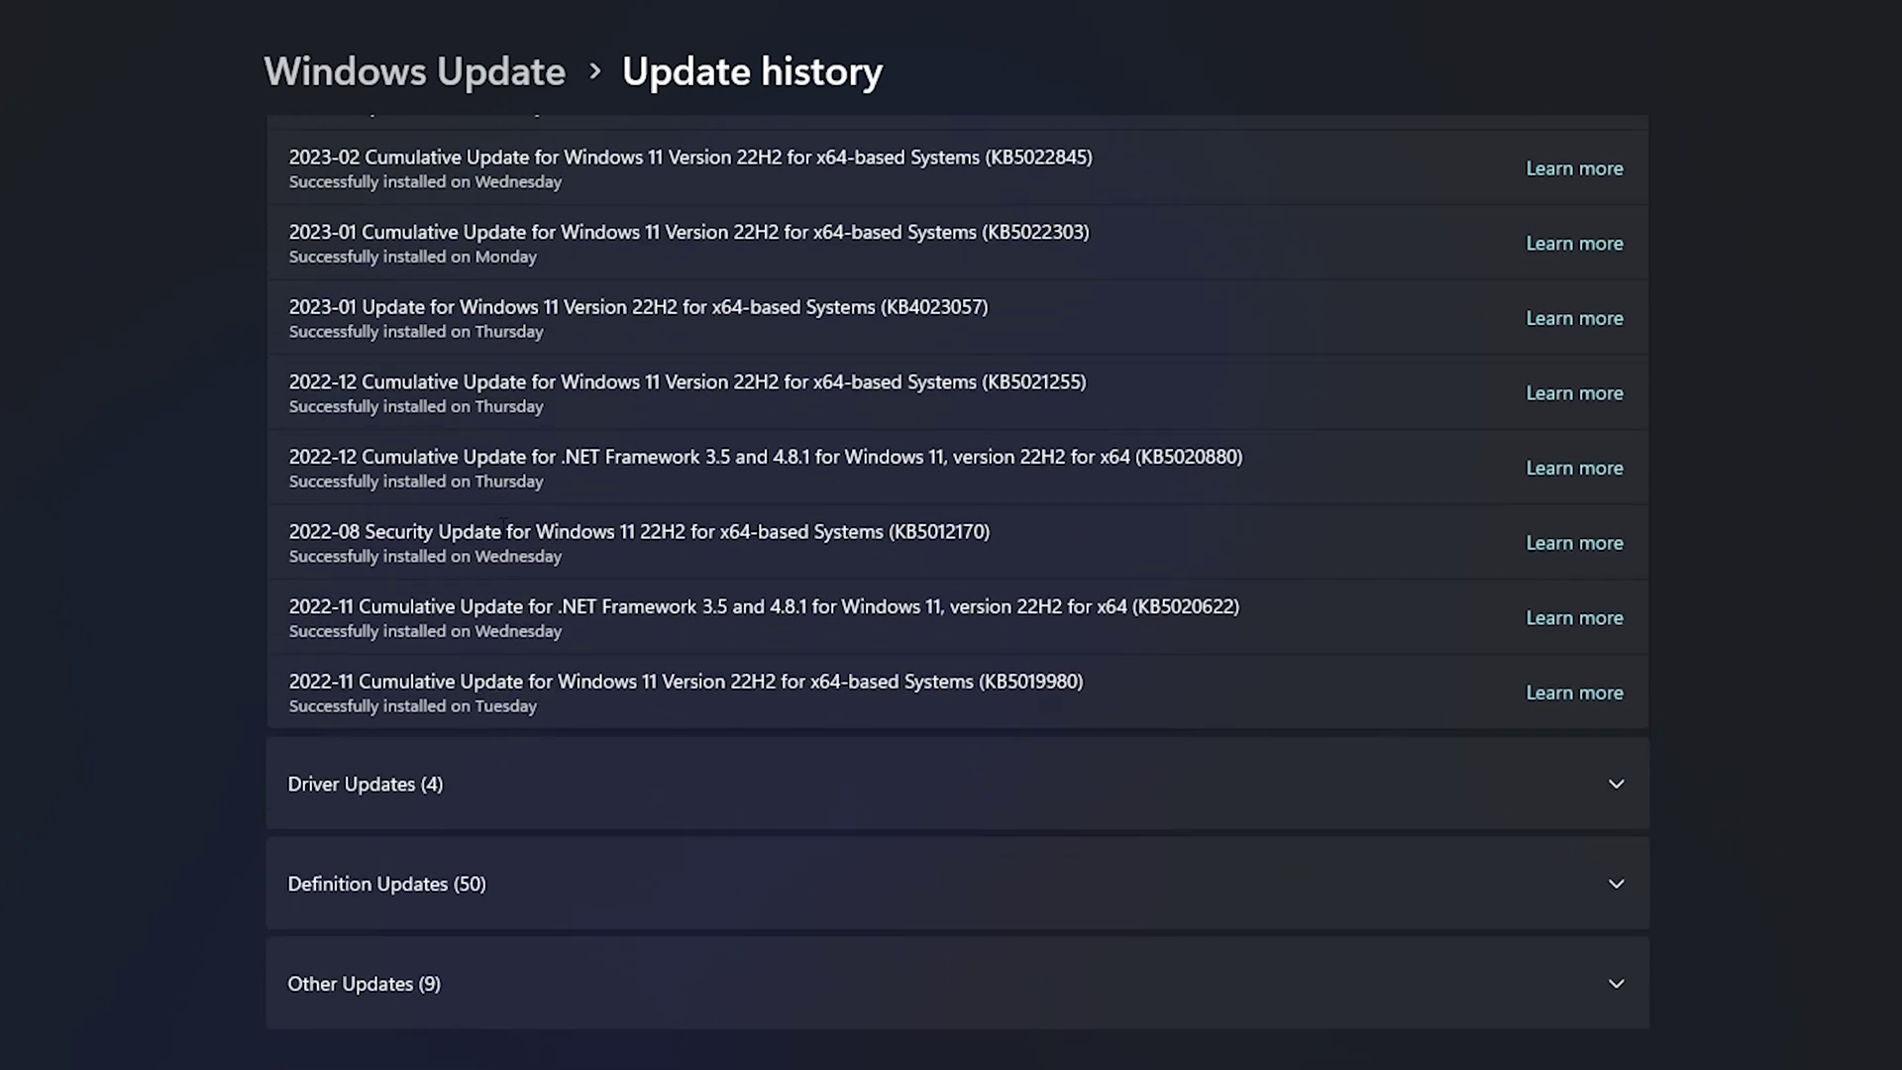
{"action": "scroll", "coordinate": [955, 594], "scroll_direction": "down", "scroll_amount": 2}
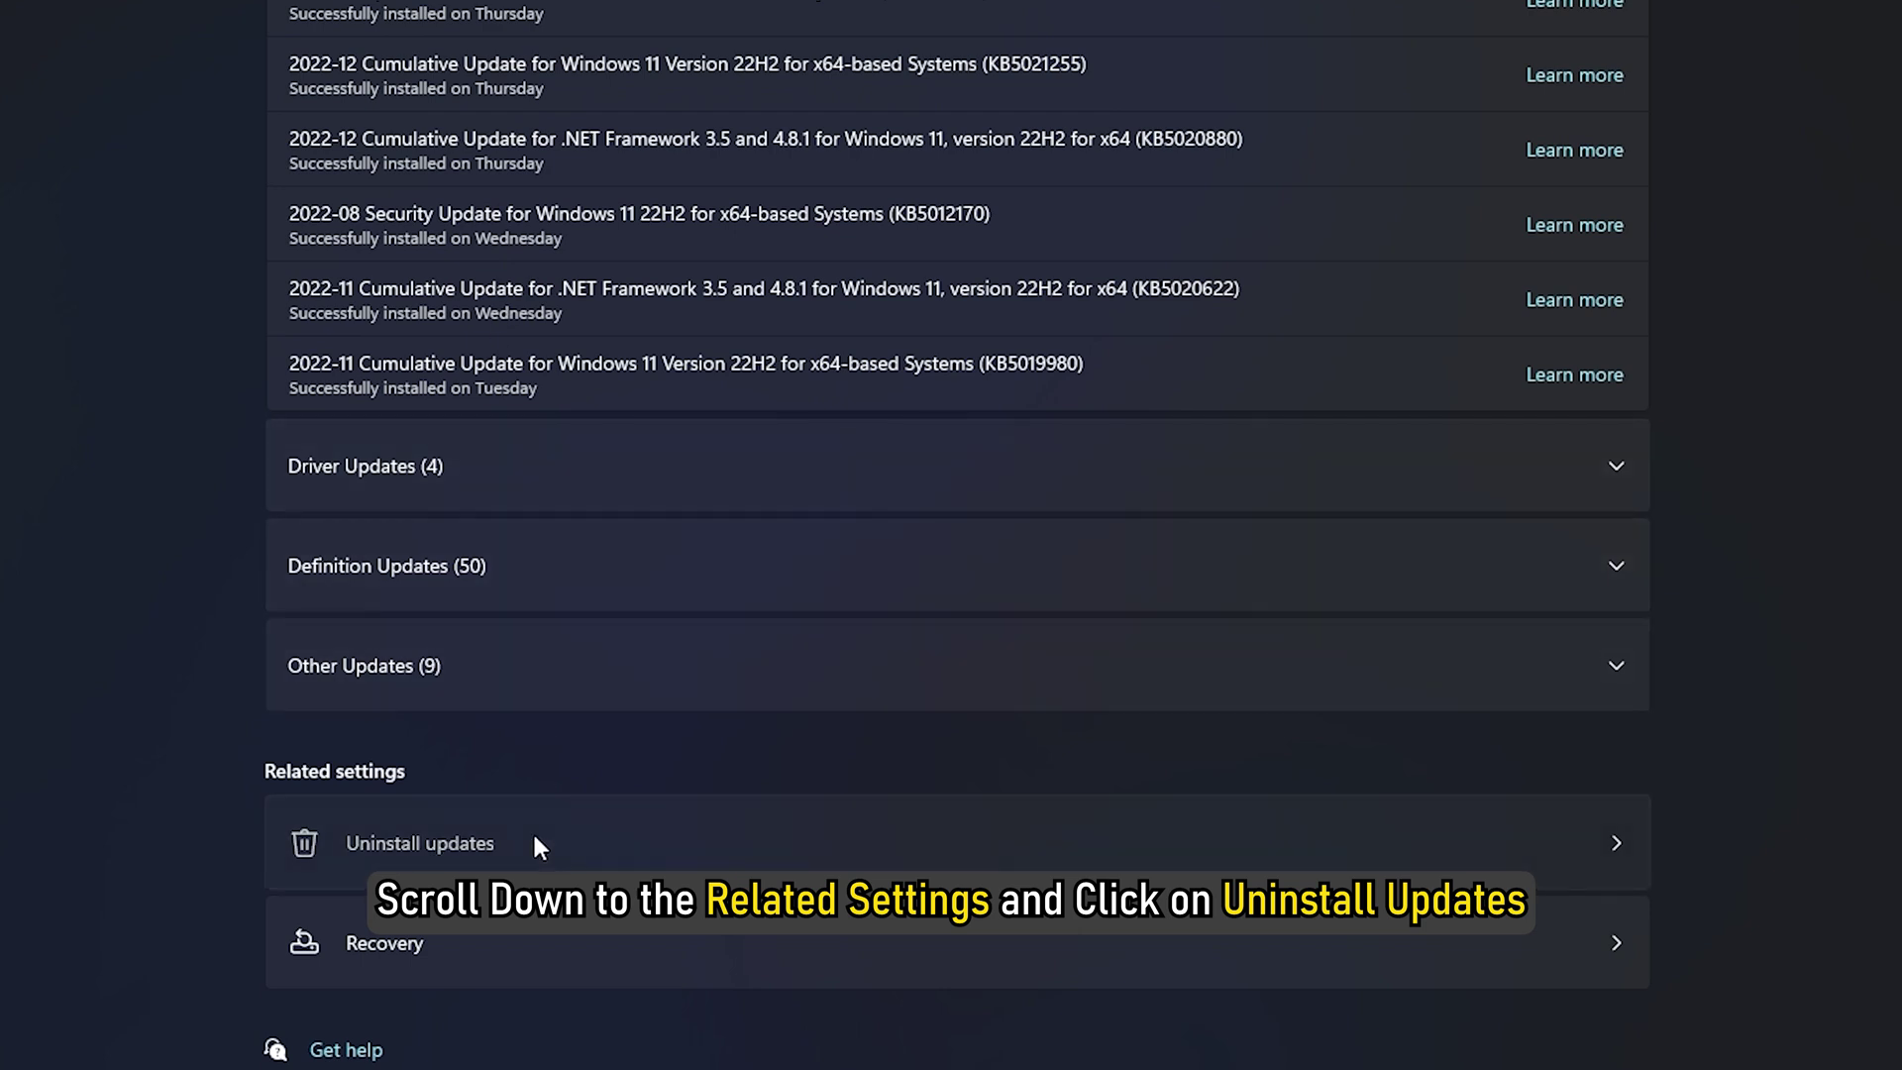
- Uninstall Security Update KB5012170 from the Uninstall updates list
{"action": "left_click", "coordinate": [532, 844]}
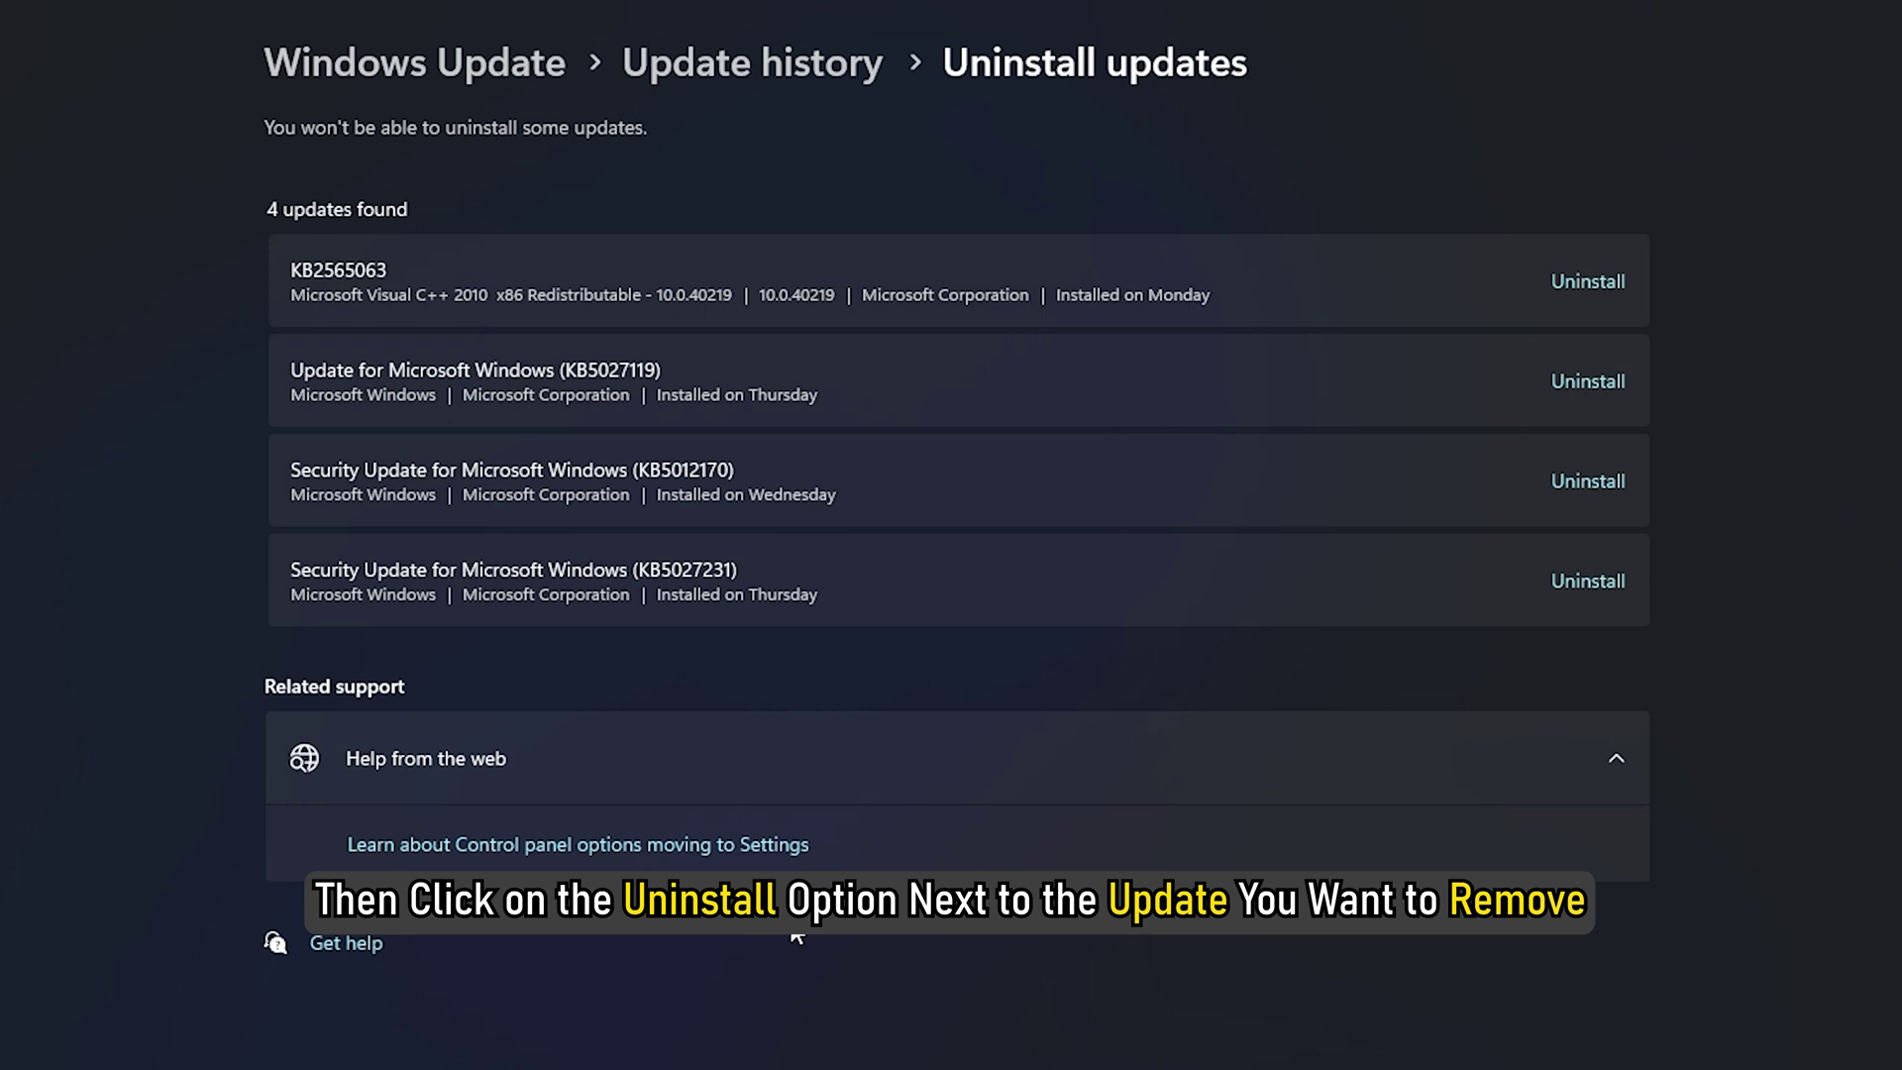
{"action": "left_click", "coordinate": [1609, 489]}
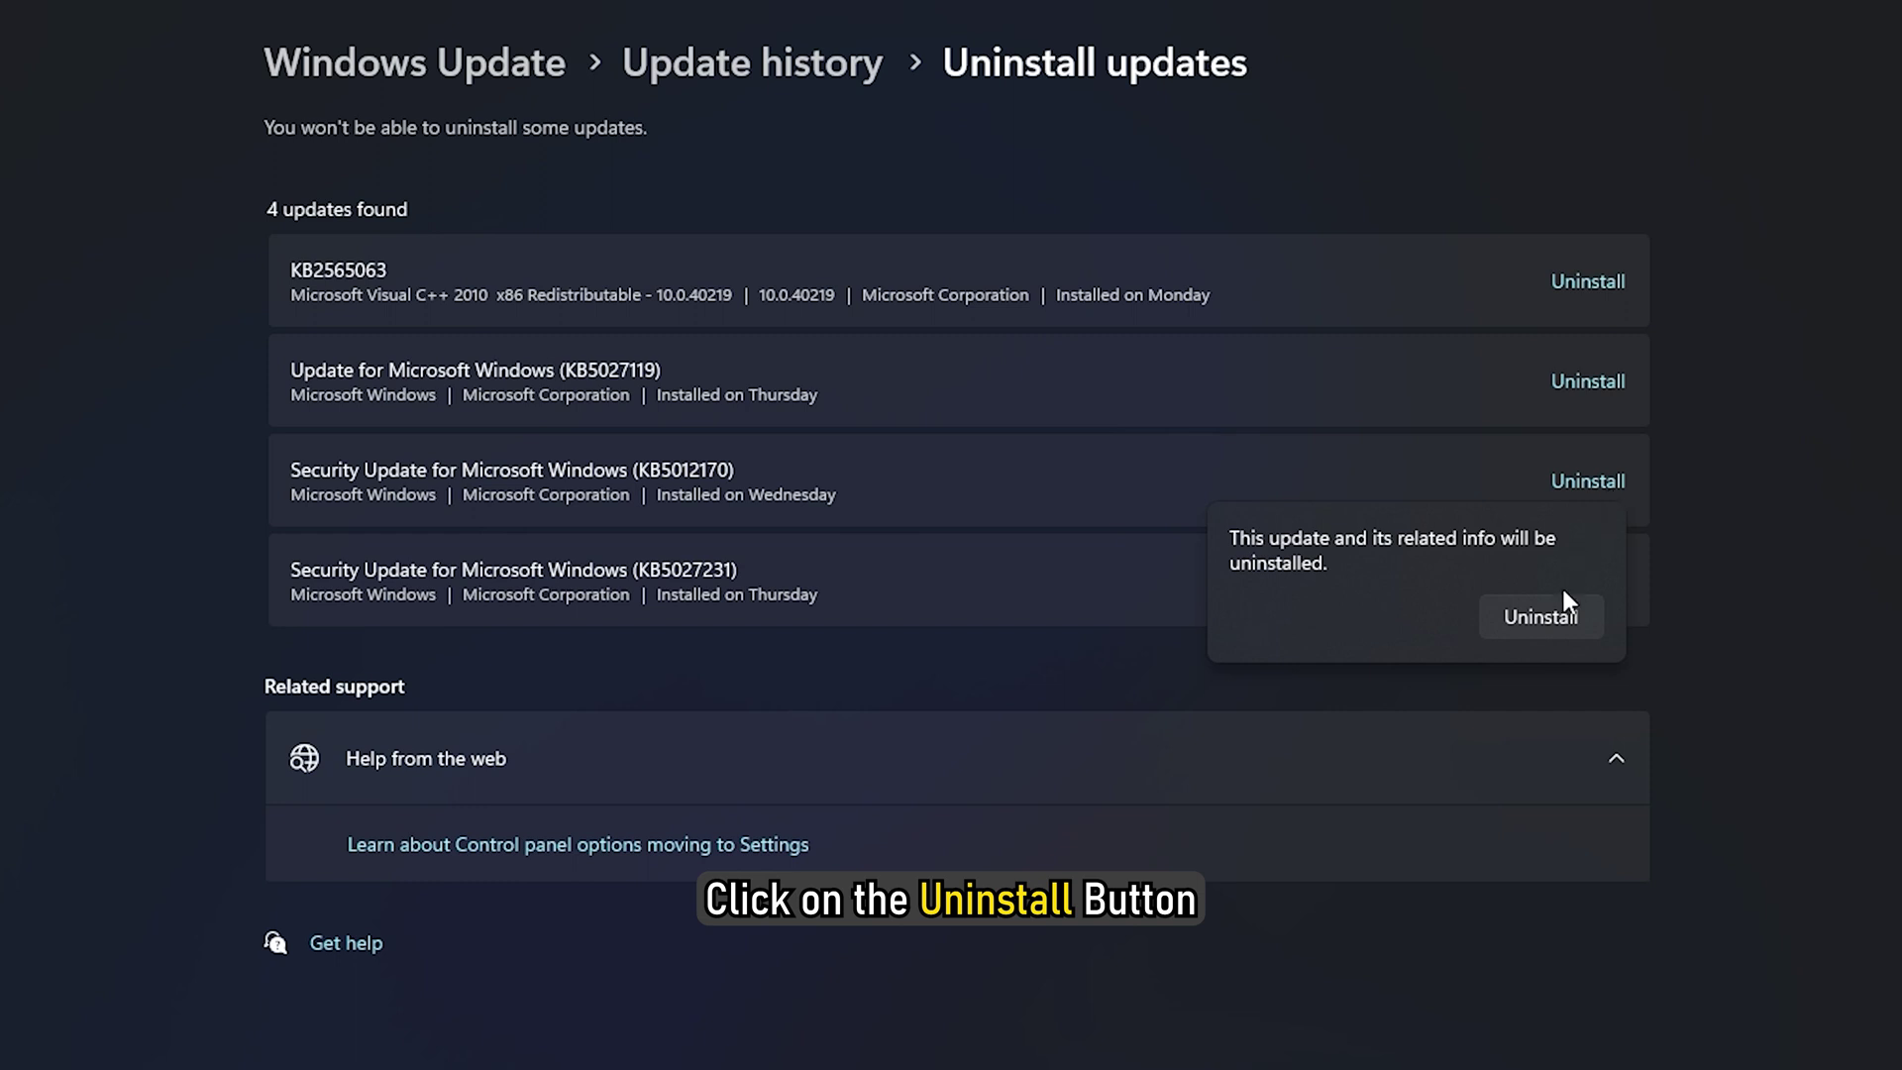
{"action": "left_click", "coordinate": [1545, 631]}
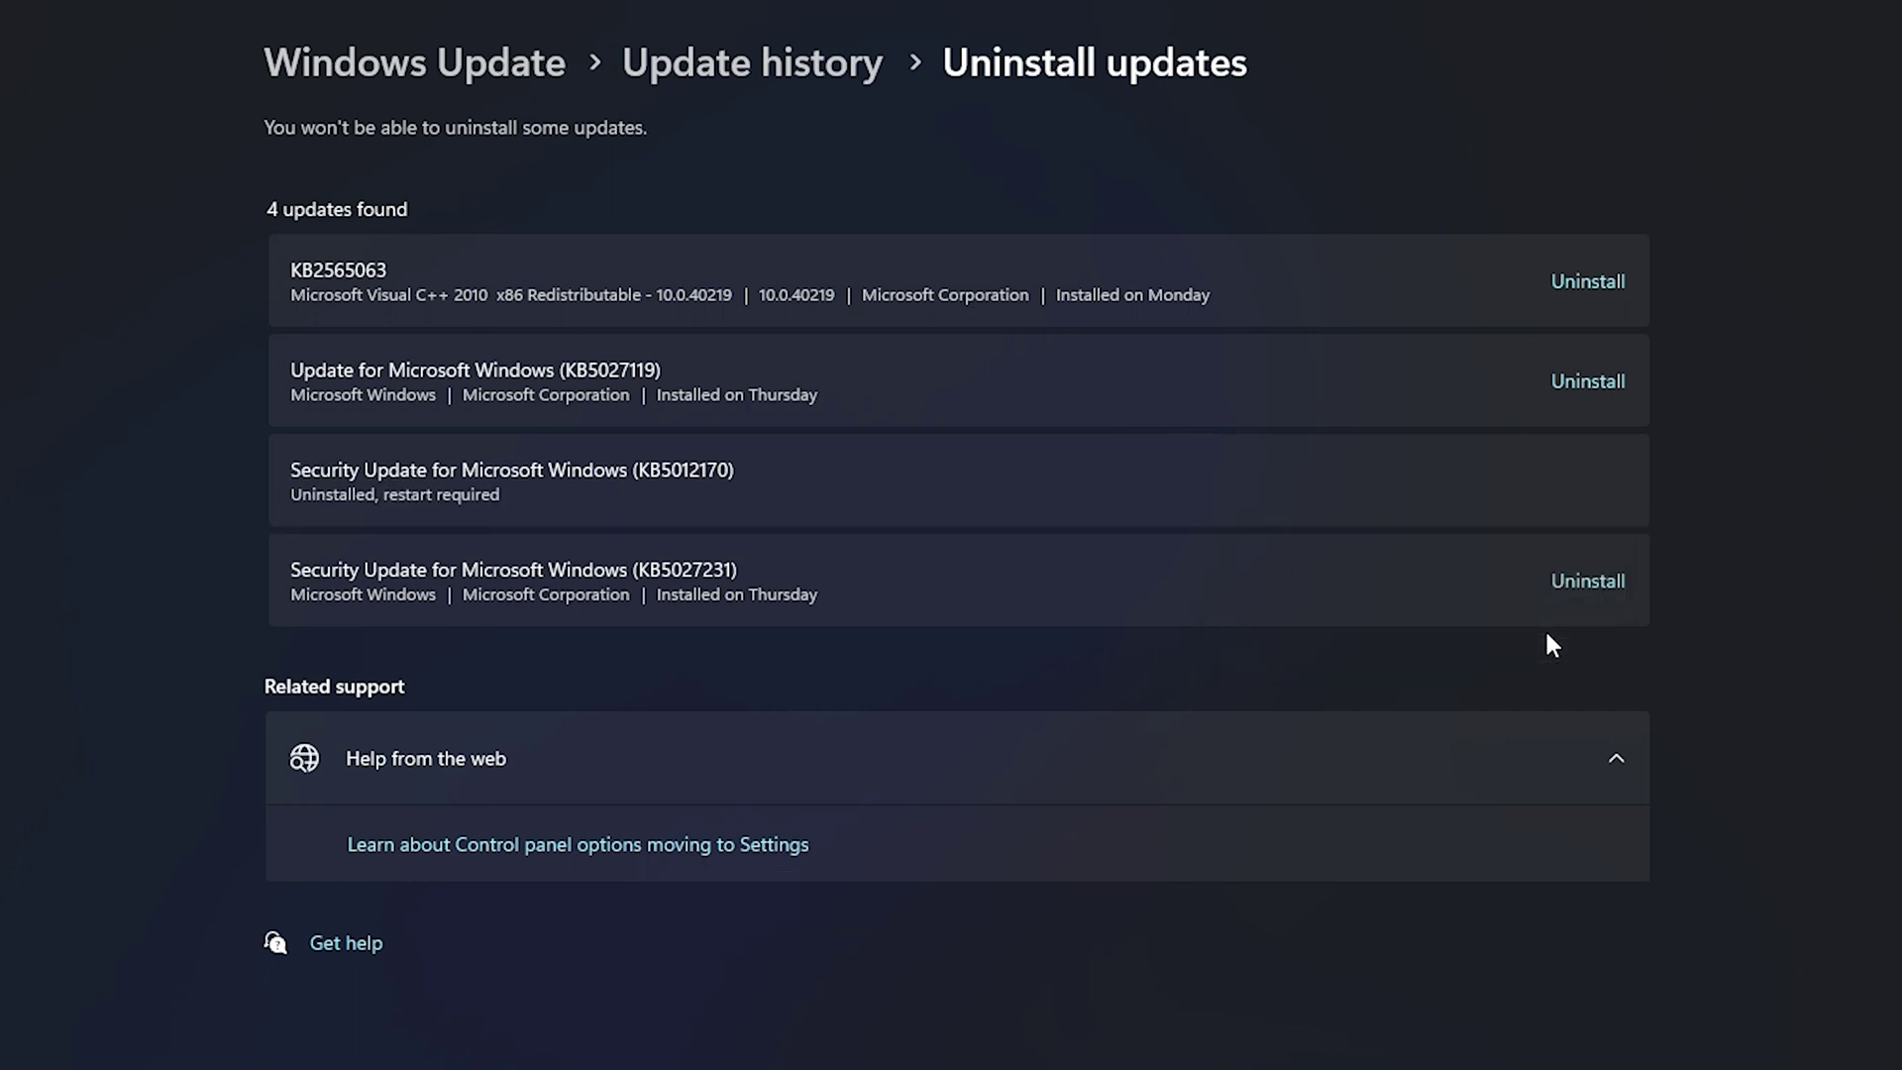